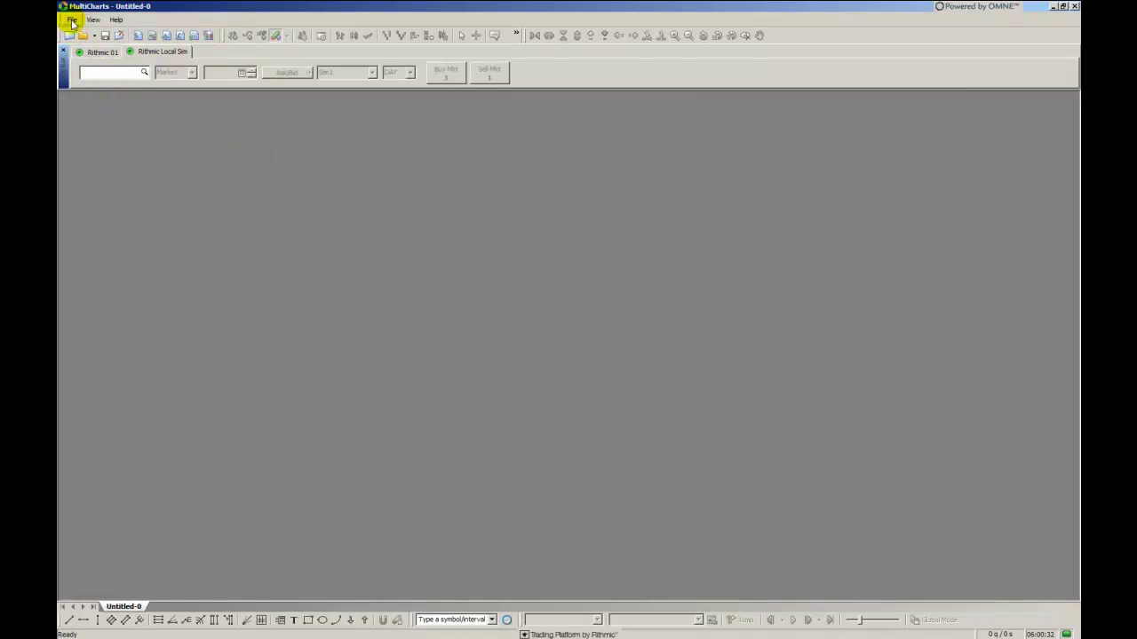
# - Create a new chart window for ESM2, the E-Mini S&P 500 Jun 2012 contract, on 1-hour bars
pyautogui.click(72, 19)
pyautogui.moveTo(90, 32)
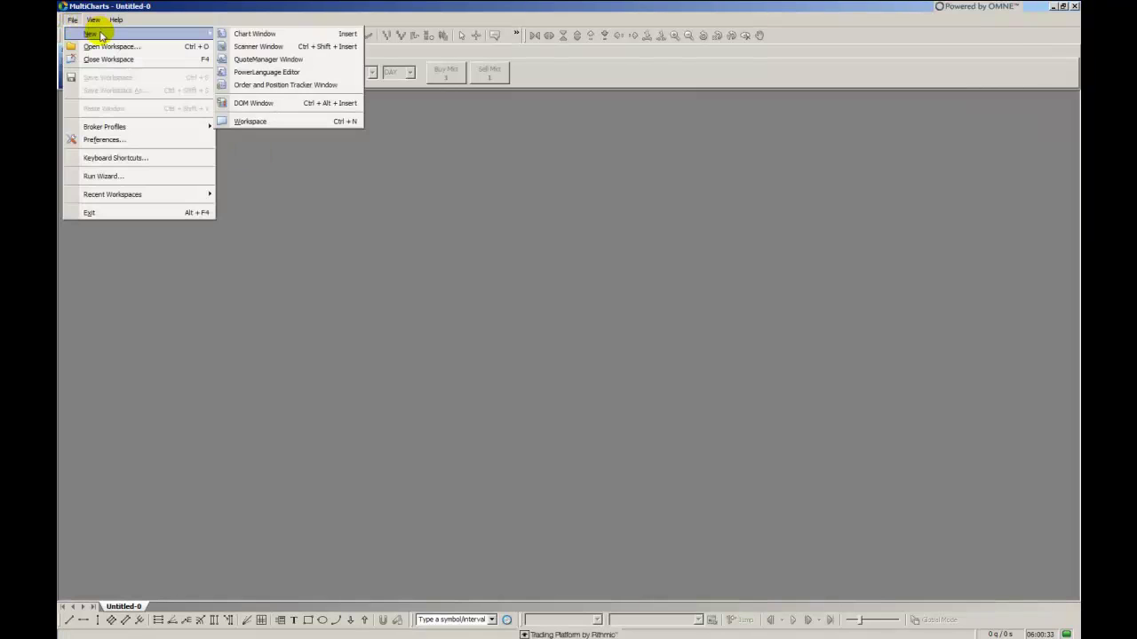
pyautogui.click(249, 35)
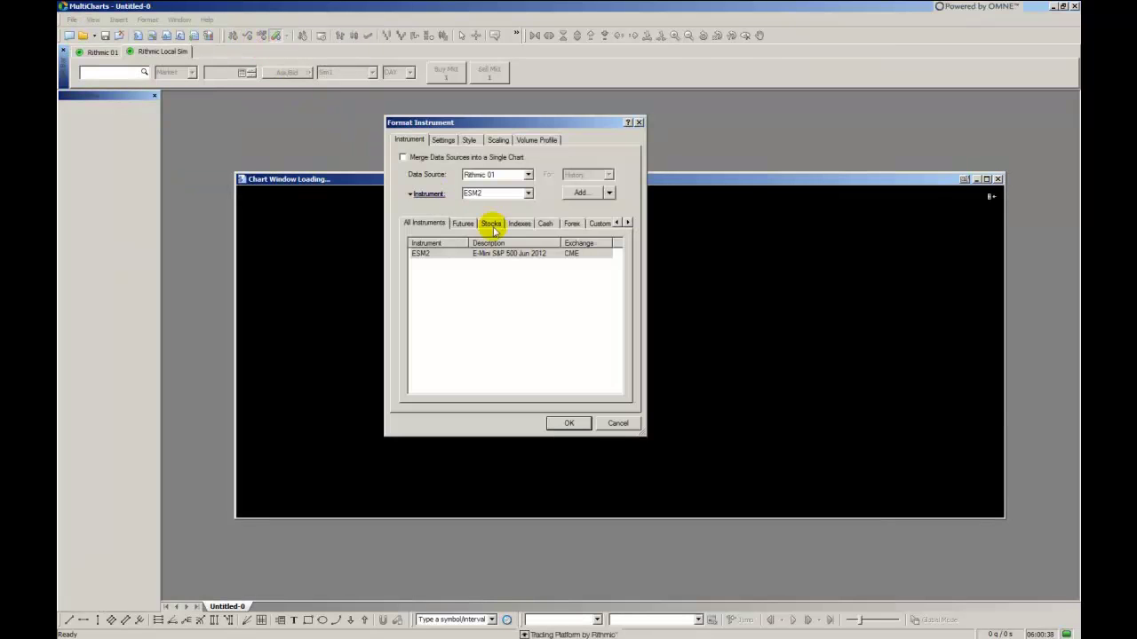
pyautogui.doubleClick(507, 257)
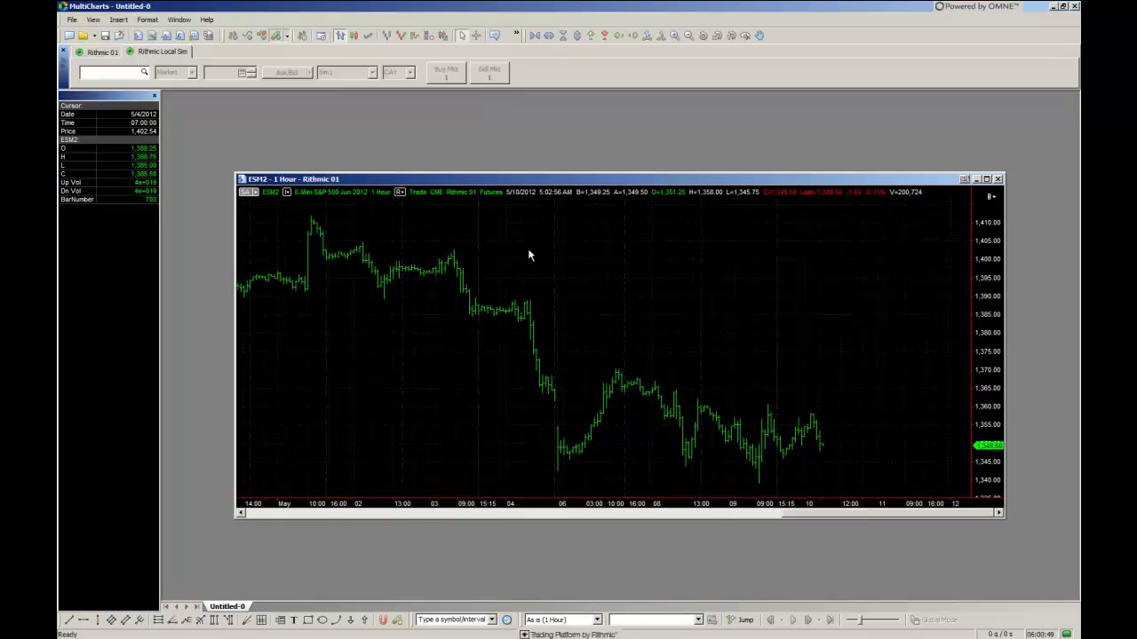
# - Maximize the ESM2 chart, set its style to Candlestick, then restore the program window
pyautogui.moveTo(497, 181); pyautogui.dragTo(471, 159)
pyautogui.doubleClick(472, 160)
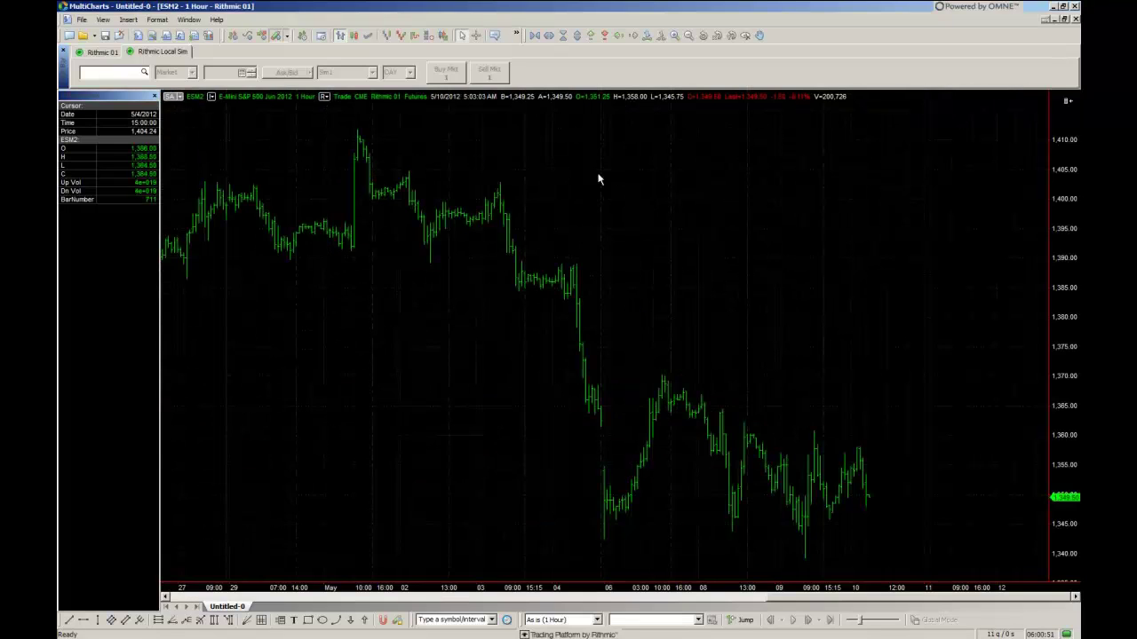
pyautogui.rightClick(553, 192)
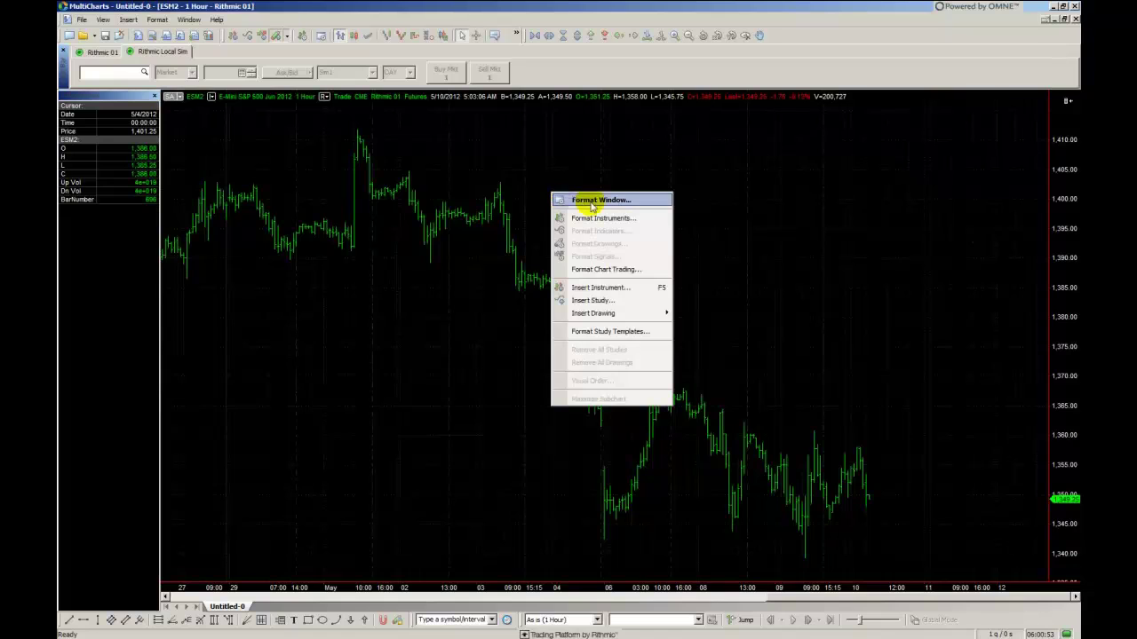
pyautogui.click(620, 219)
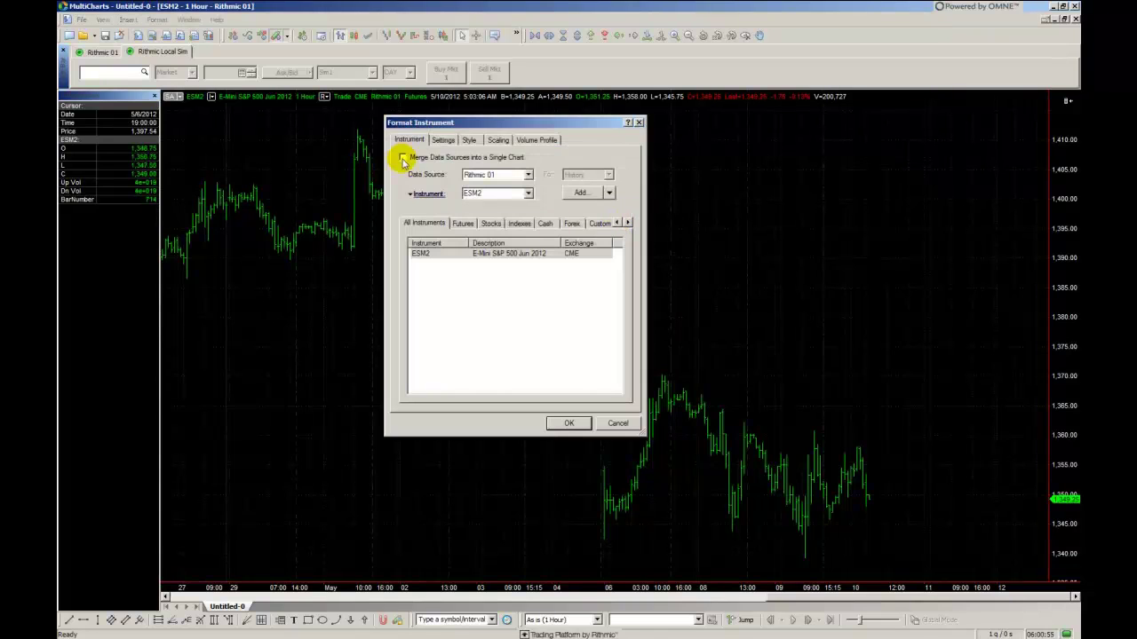
pyautogui.click(443, 140)
pyautogui.click(479, 145)
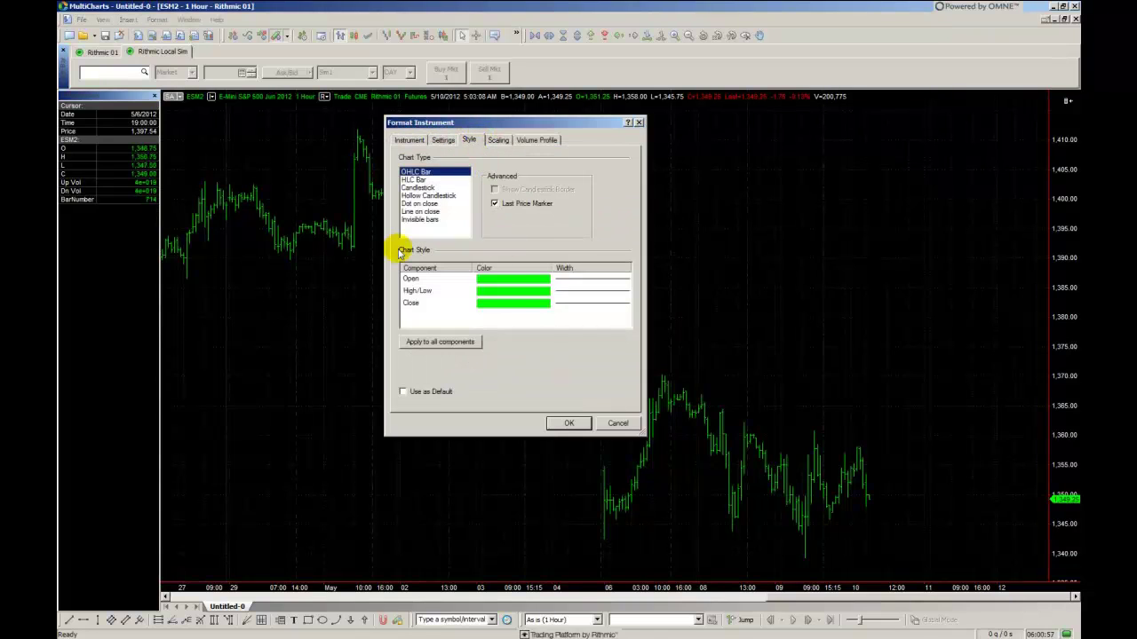
pyautogui.click(417, 188)
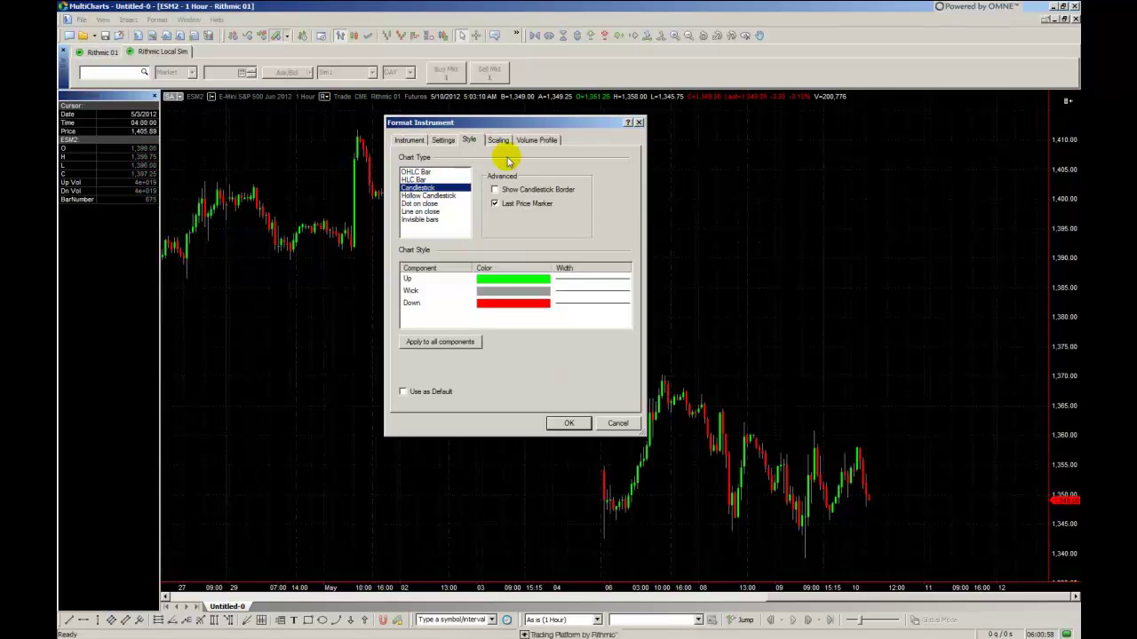
pyautogui.click(569, 423)
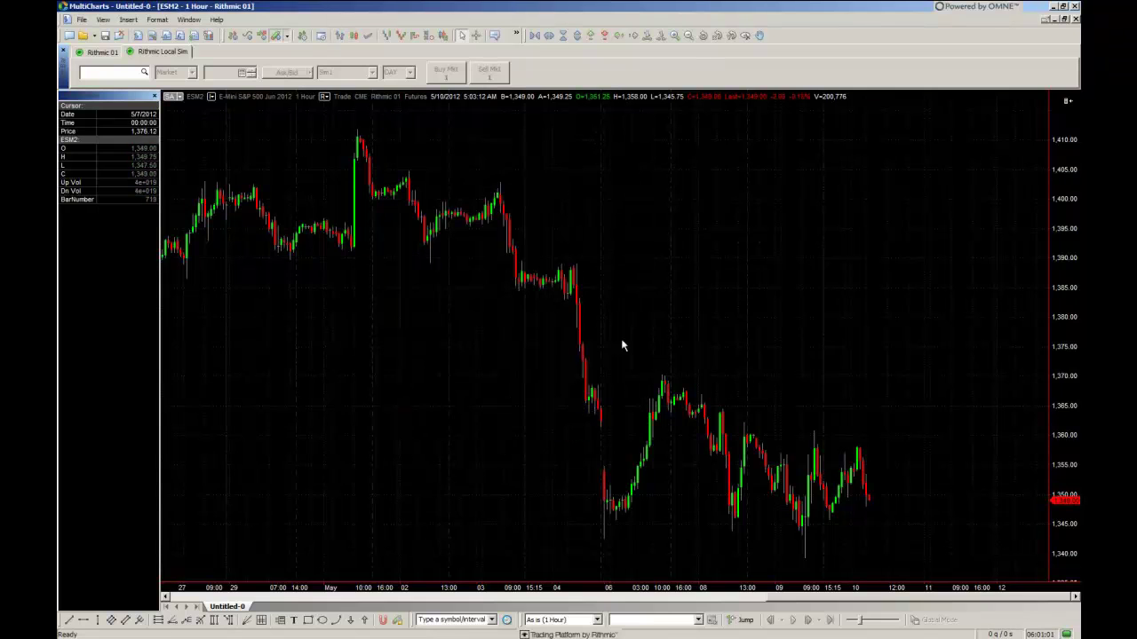
pyautogui.doubleClick(540, 6)
pyautogui.moveTo(533, 68); pyautogui.dragTo(495, 61)
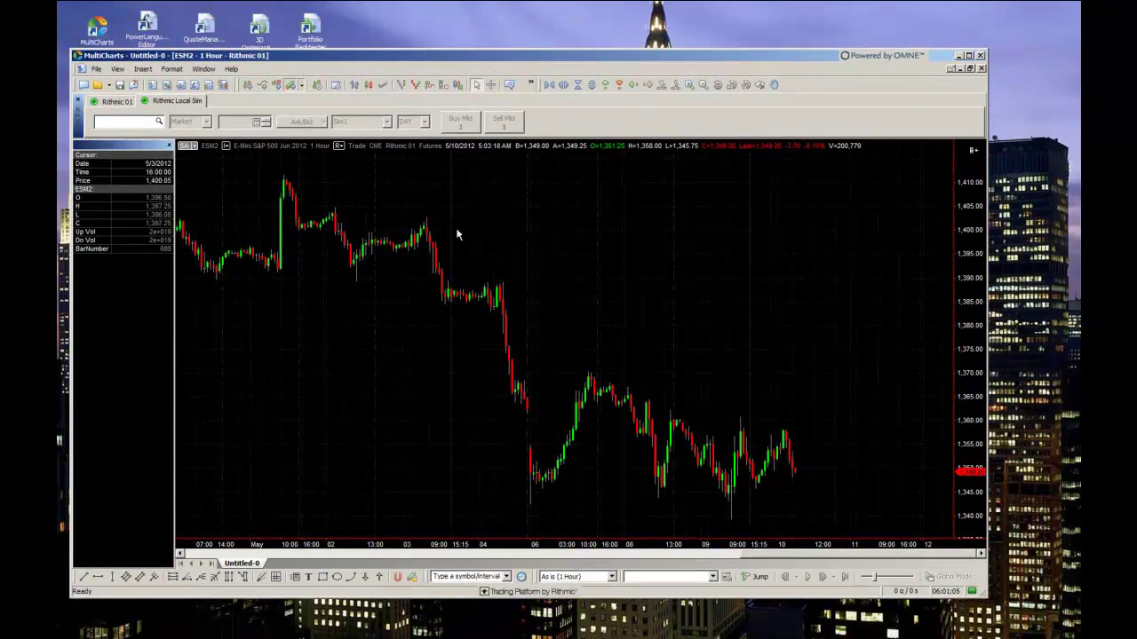
pyautogui.rightClick(559, 233)
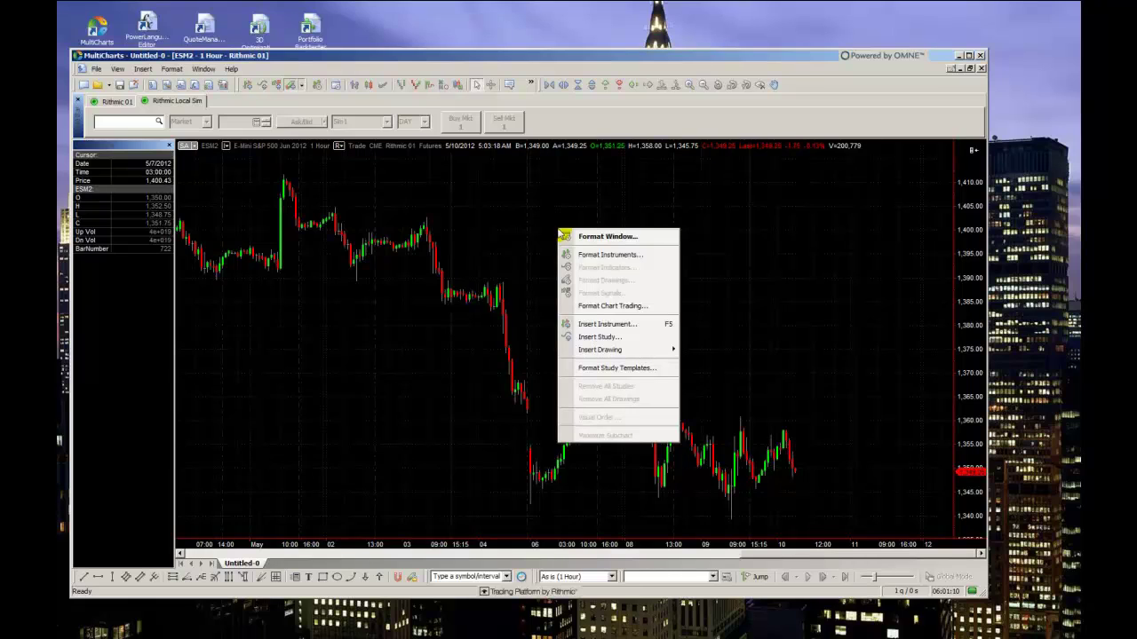
pyautogui.moveTo(597, 350)
pyautogui.click(170, 586)
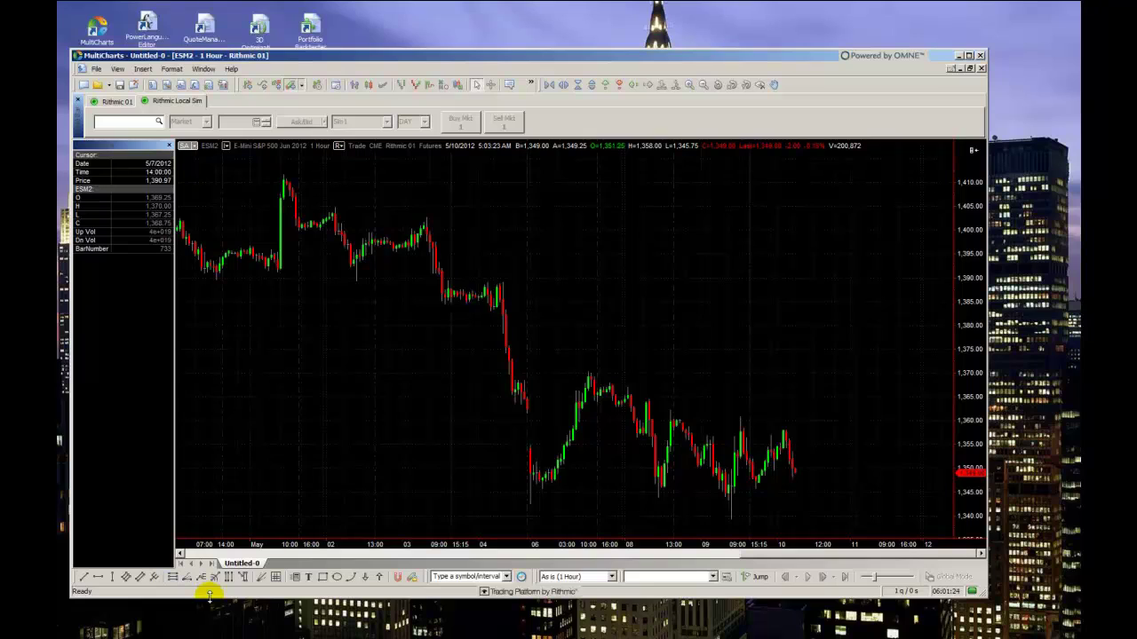
# - Remove Gann Fan and Gann Square from the Drawing Tools toolbar in Customize
pyautogui.rightClick(236, 576)
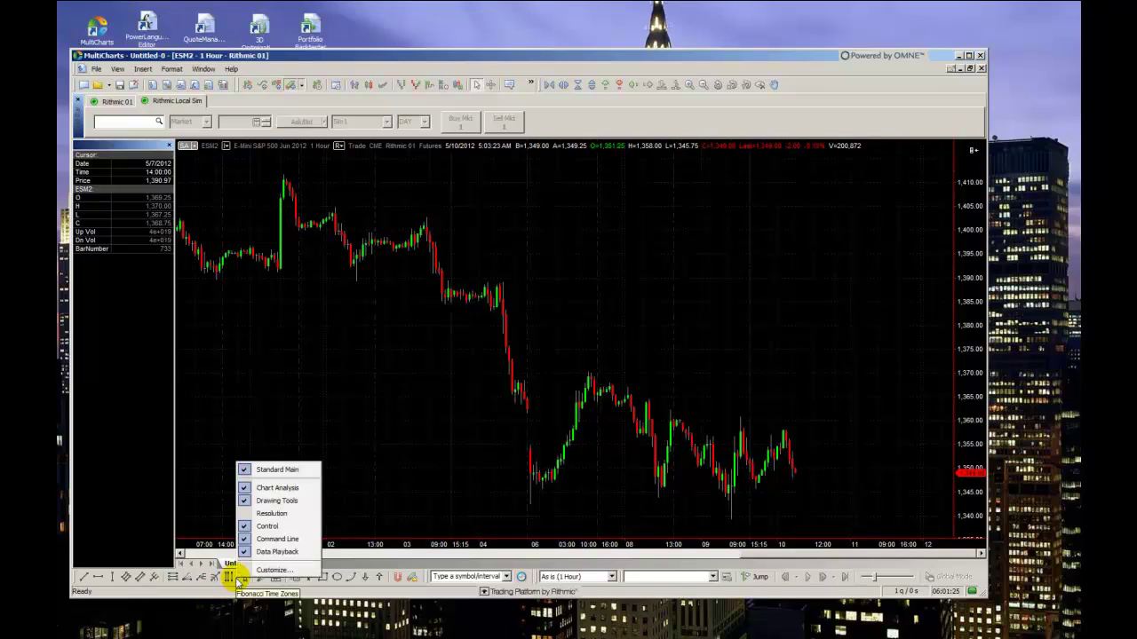
pyautogui.click(274, 570)
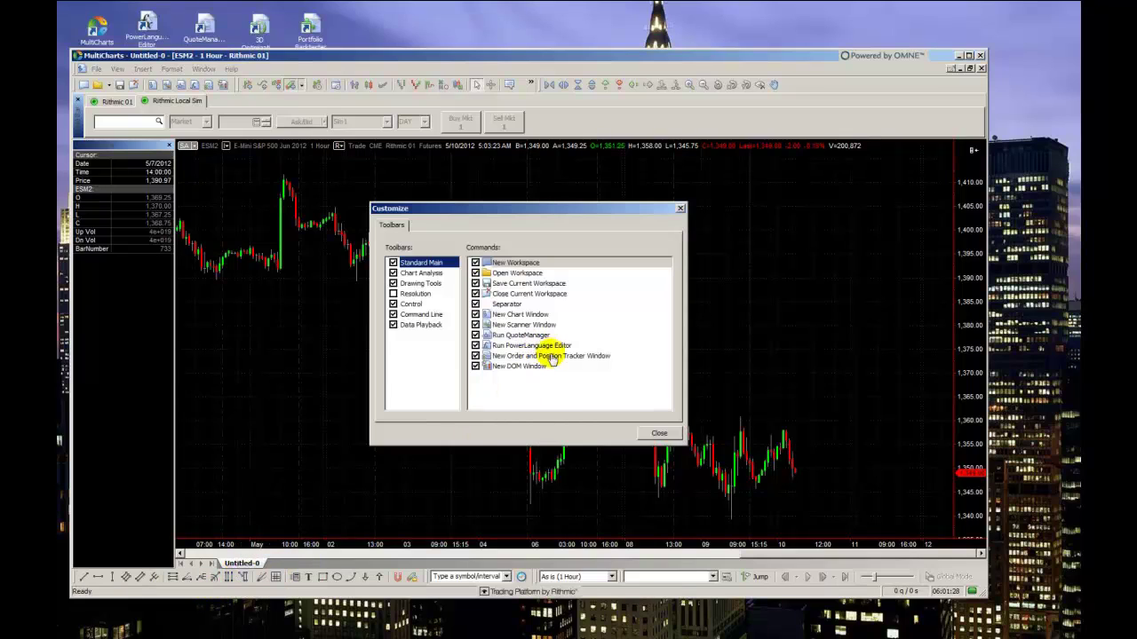
pyautogui.click(426, 286)
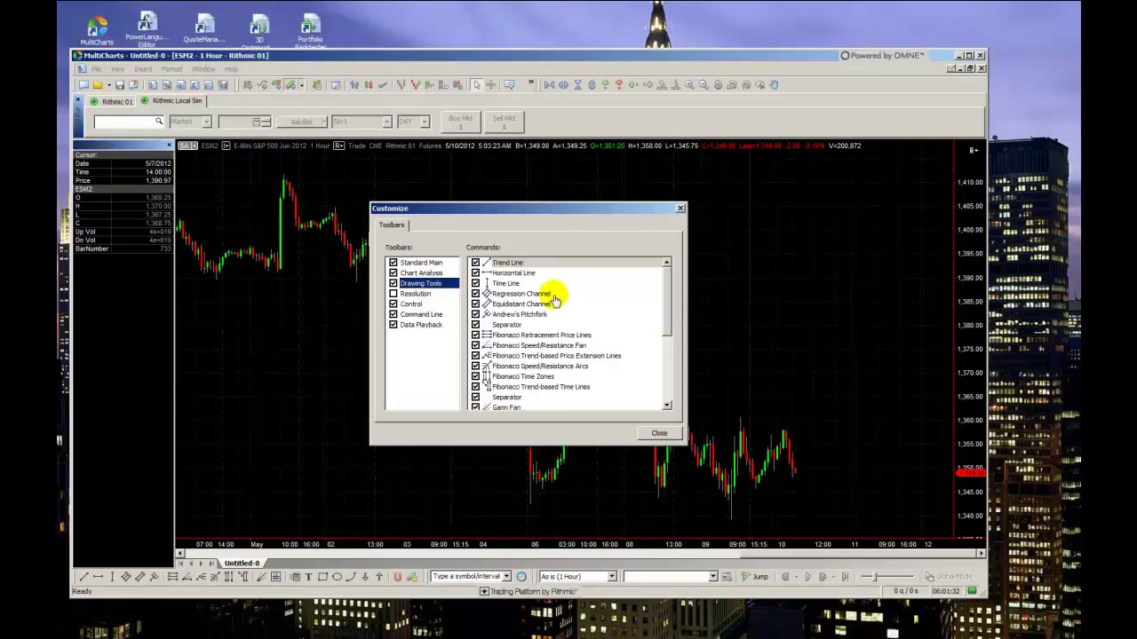
pyautogui.moveTo(665, 294); pyautogui.dragTo(667, 328)
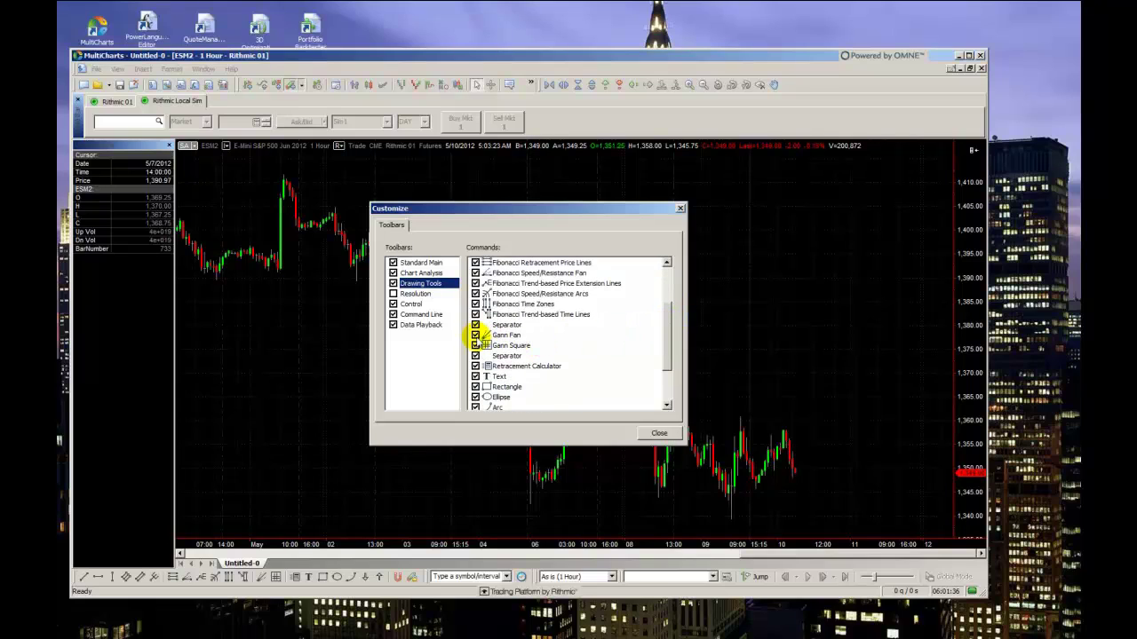
pyautogui.click(476, 334)
pyautogui.click(475, 345)
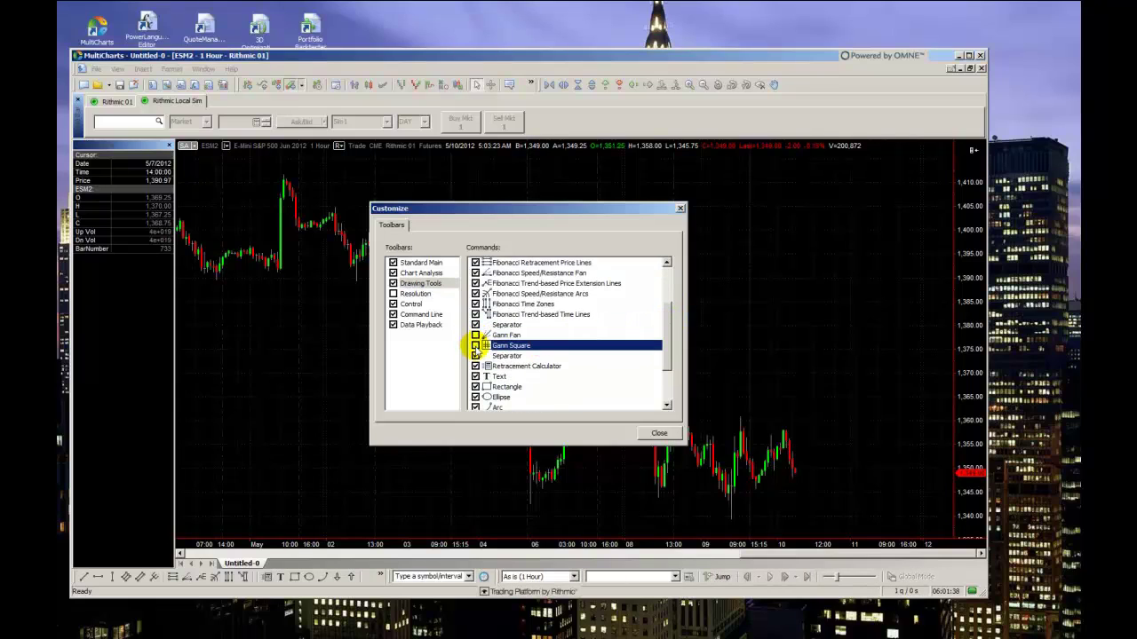
pyautogui.click(658, 435)
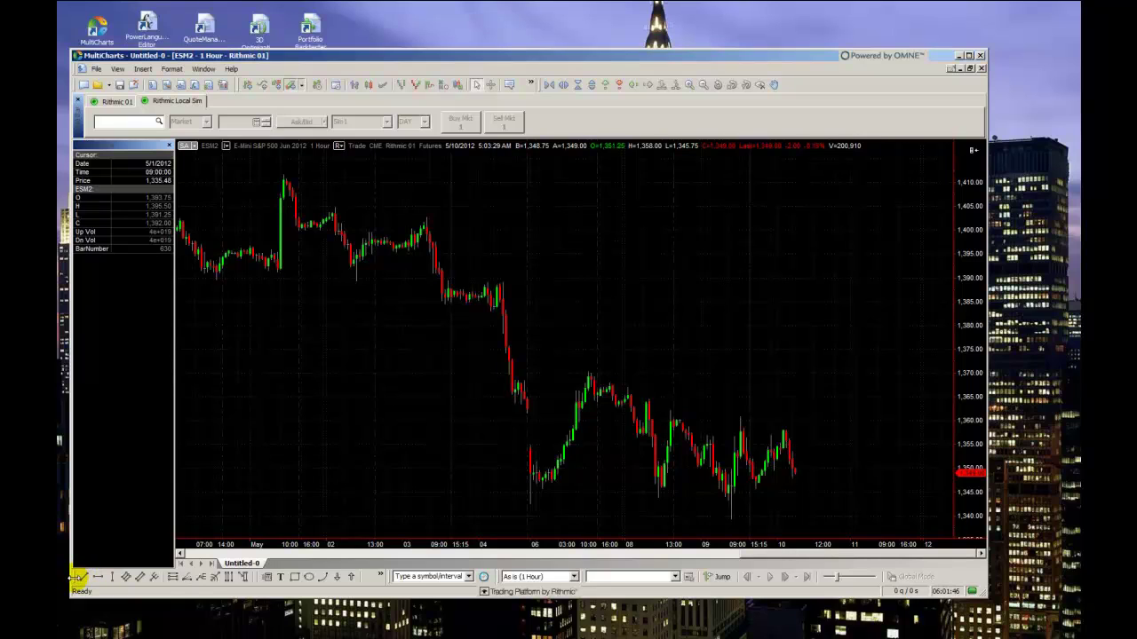
# - Undock the Drawing Tools toolbar into a floating palette near the top and pick Trend Line
pyautogui.moveTo(76, 577)
pyautogui.mouseDown()
pyautogui.moveTo(80, 533)
pyautogui.moveTo(114, 457)
pyautogui.moveTo(427, 135)
pyautogui.moveTo(728, 83)
pyautogui.moveTo(683, 69)
pyautogui.moveTo(738, 454)
pyautogui.moveTo(698, 563)
pyautogui.moveTo(680, 573)
pyautogui.moveTo(444, 30)
pyautogui.moveTo(382, 10)
pyautogui.mouseUp()
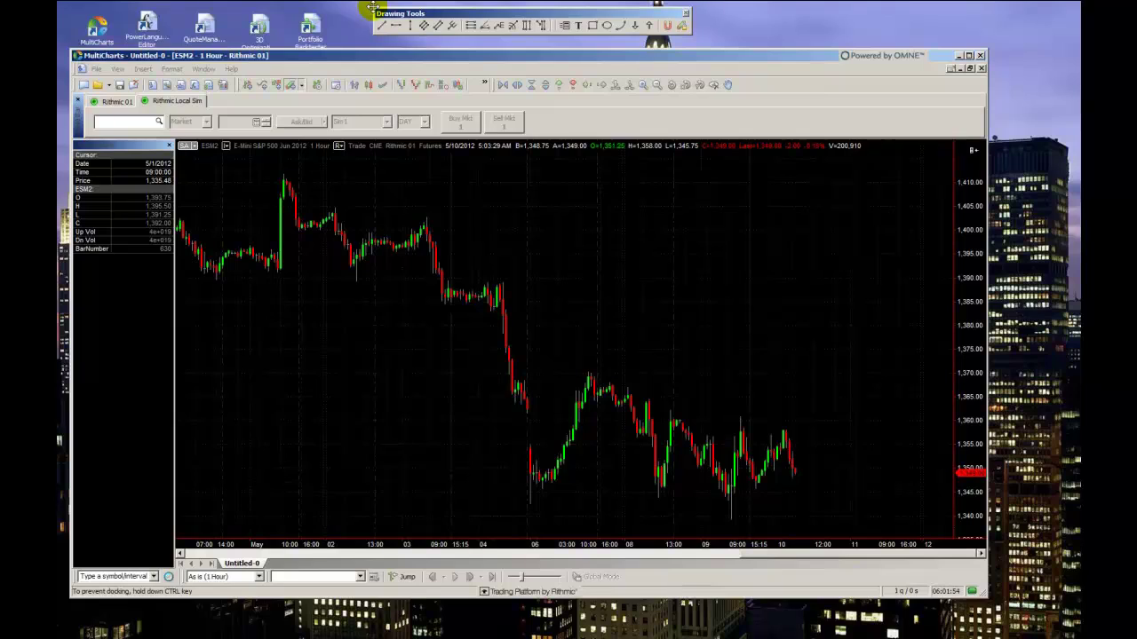
pyautogui.click(493, 89)
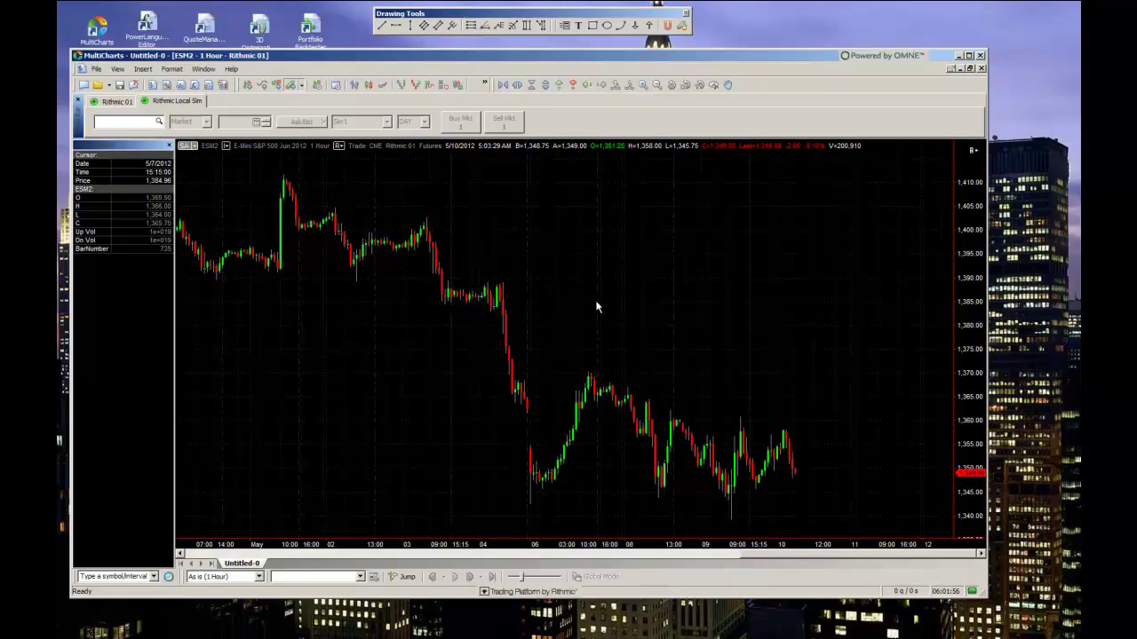
pyautogui.click(391, 26)
# - Draw a trend line from the peak near 1,370 down to a later lower high
pyautogui.click(589, 366)
pyautogui.click(804, 429)
pyautogui.scroll(5, 758, 350)
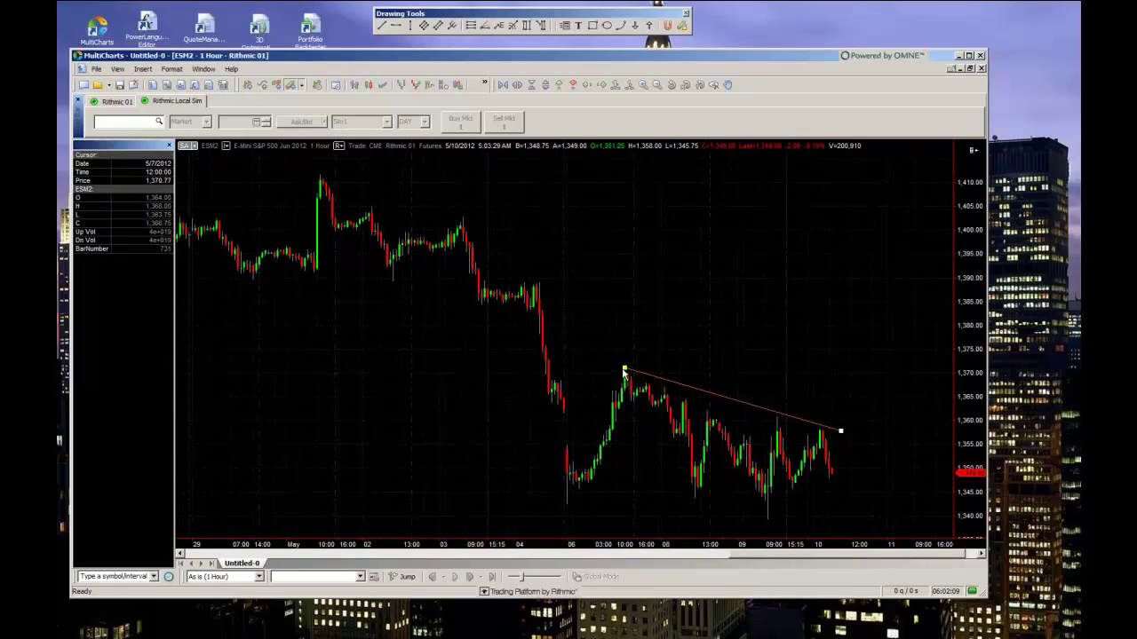
# - Adjust the trend line and its right end to sit on the highs near 1,358
pyautogui.click(847, 399)
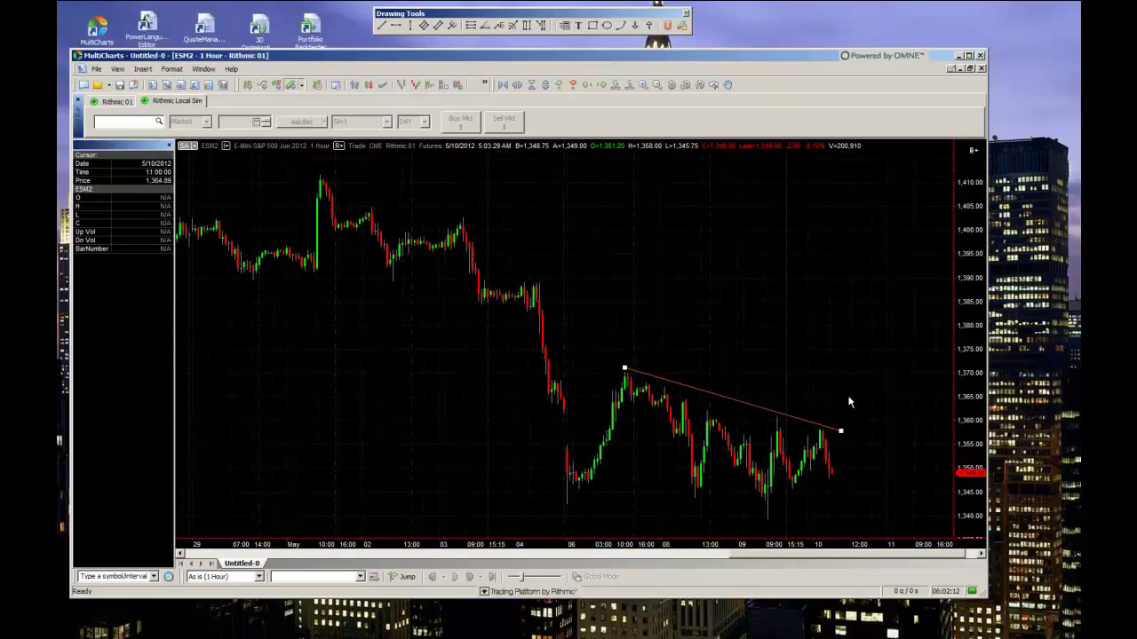
pyautogui.click(725, 400)
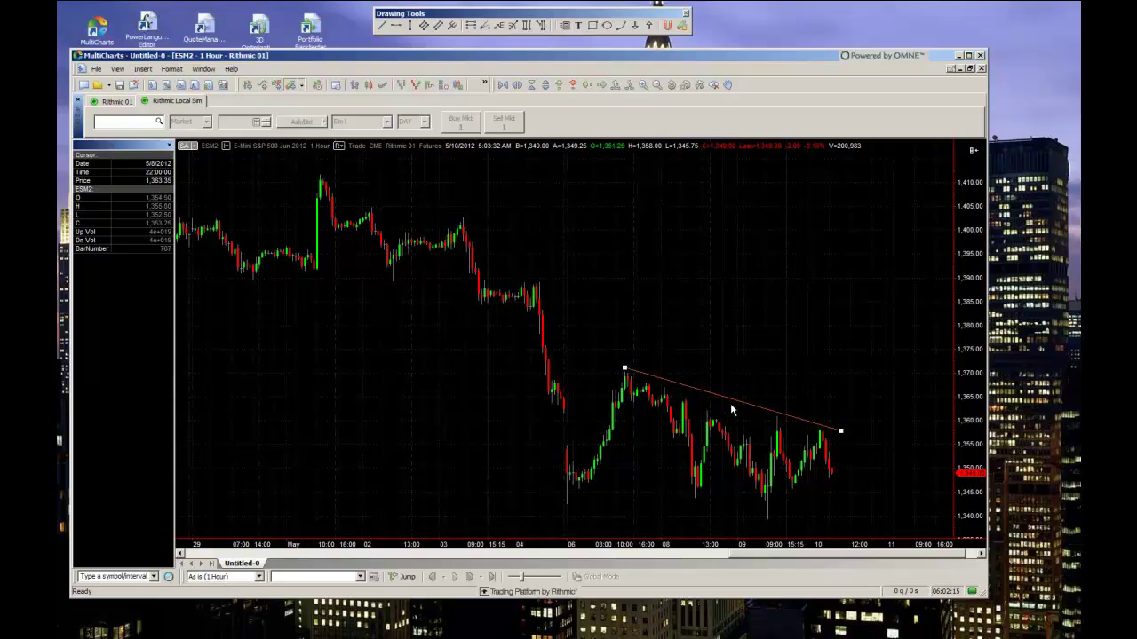
pyautogui.moveTo(731, 403)
pyautogui.mouseDown()
pyautogui.moveTo(734, 373)
pyautogui.moveTo(731, 399)
pyautogui.mouseUp()
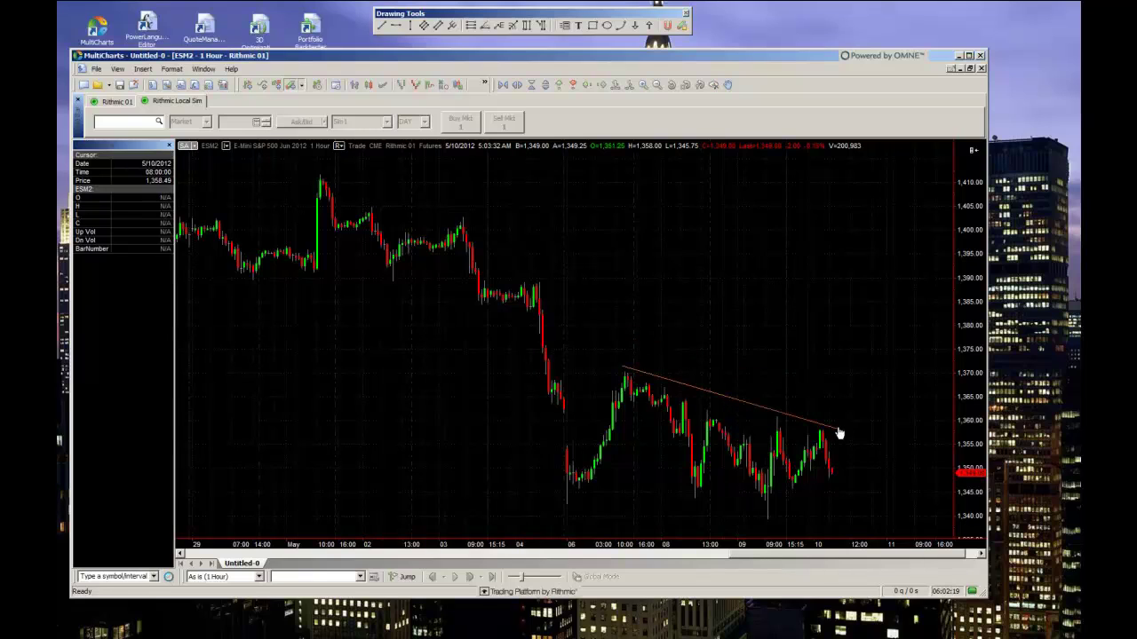
pyautogui.moveTo(838, 433)
pyautogui.mouseDown()
pyautogui.moveTo(860, 398)
pyautogui.moveTo(857, 424)
pyautogui.mouseUp()
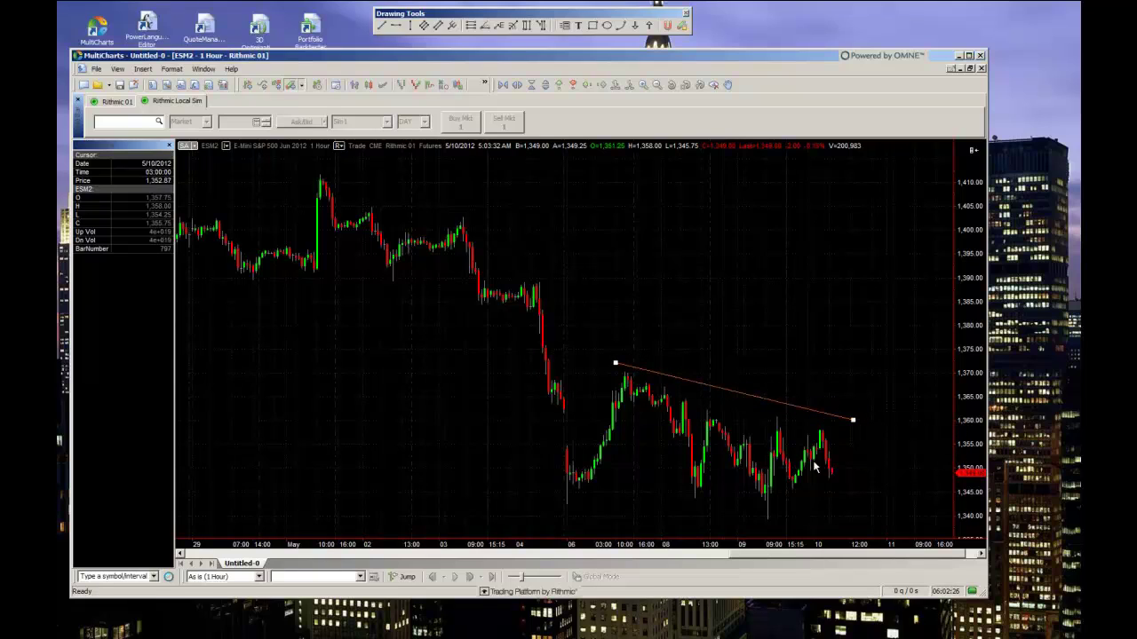
pyautogui.moveTo(758, 405); pyautogui.dragTo(759, 407)
pyautogui.moveTo(853, 427); pyautogui.dragTo(845, 431)
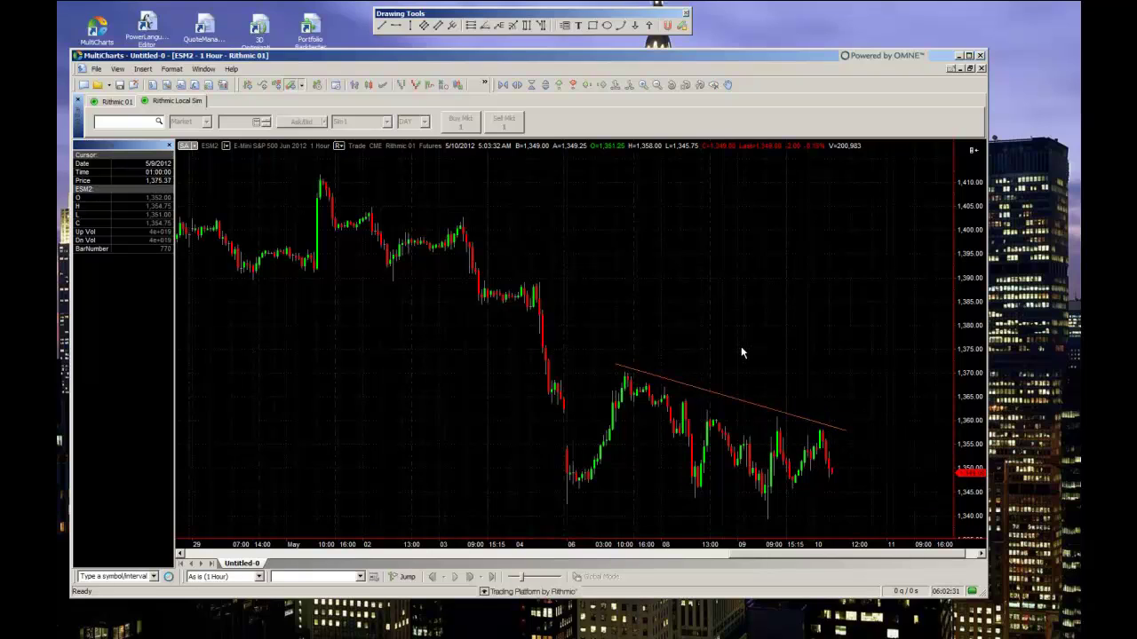
# - Review the trend line's Format dialog Style, Properties and Alerts tabs without changing anything
pyautogui.doubleClick(721, 402)
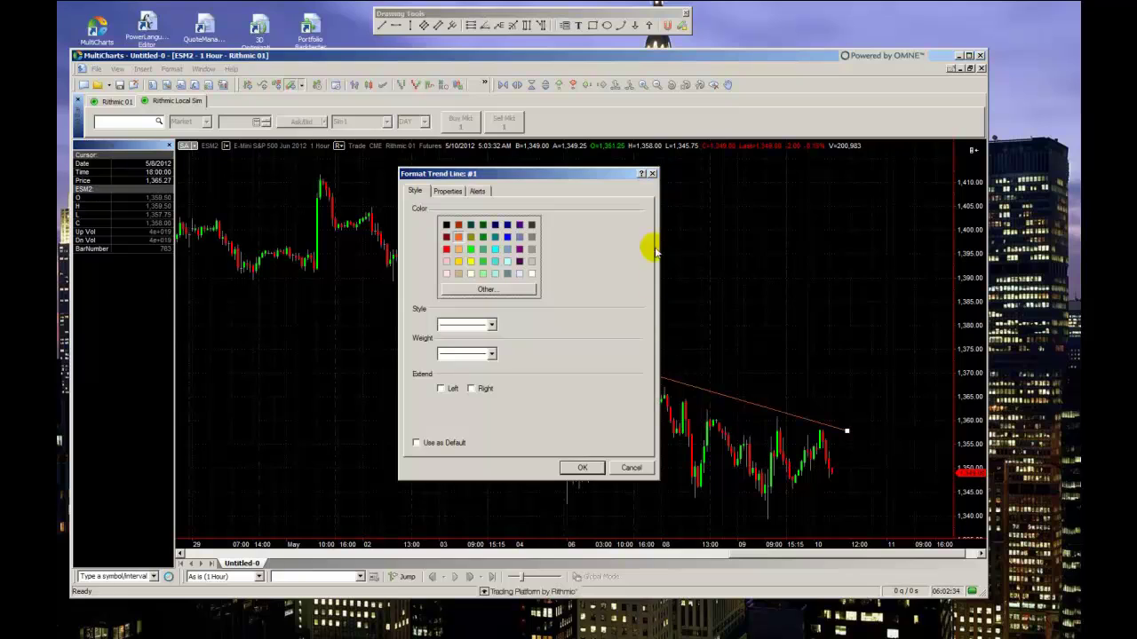
pyautogui.click(652, 174)
pyautogui.rightClick(682, 384)
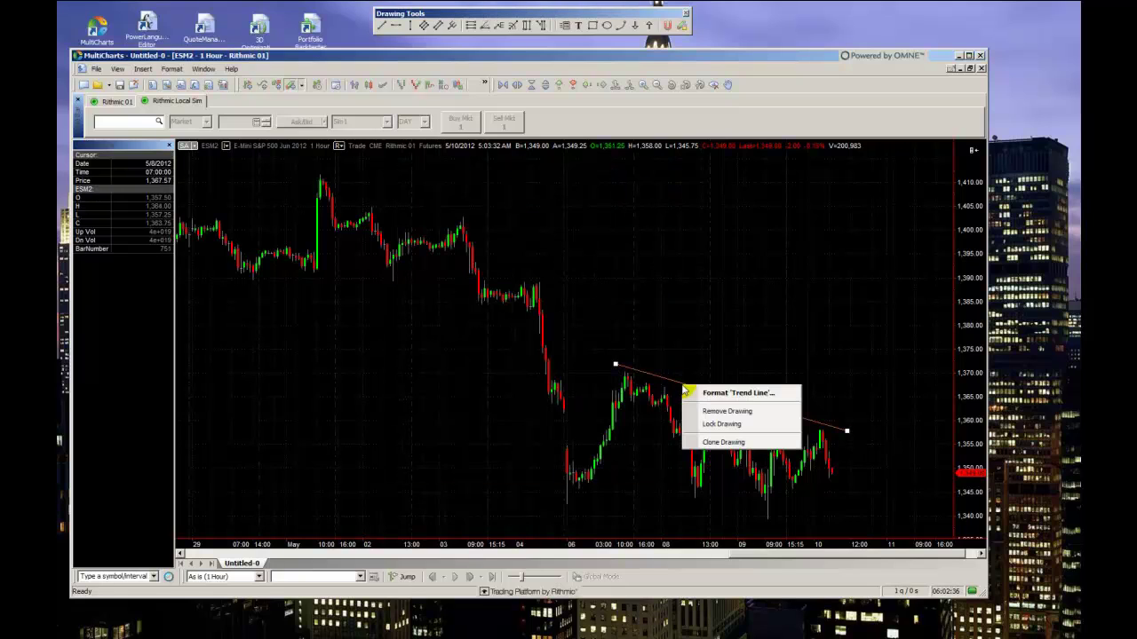
pyautogui.click(708, 393)
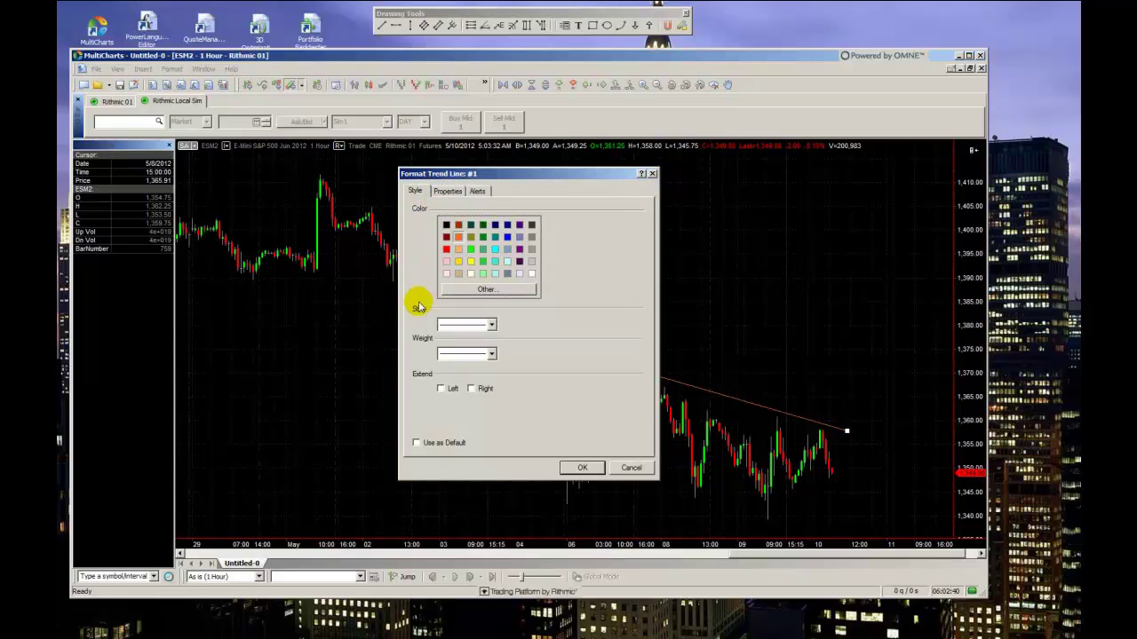
pyautogui.click(447, 193)
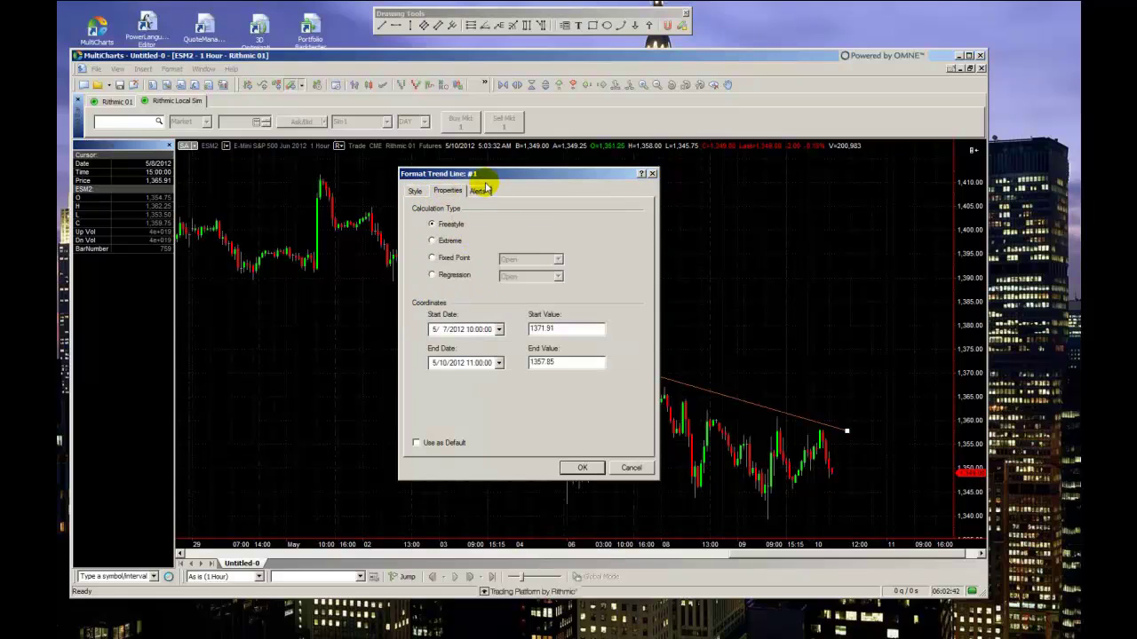
pyautogui.click(480, 191)
pyautogui.click(652, 173)
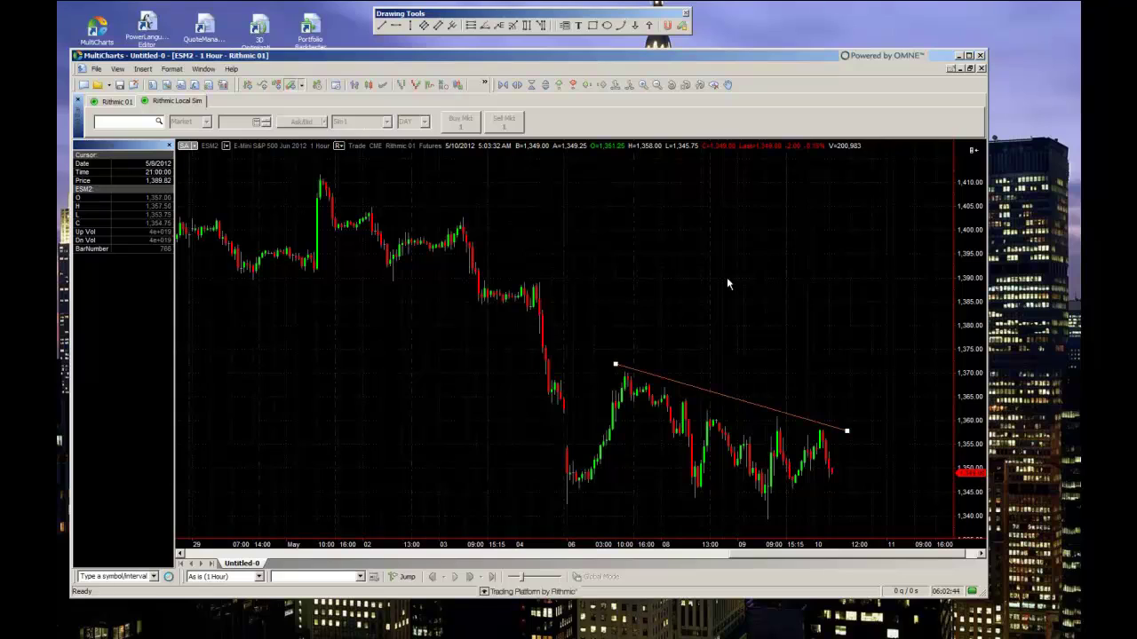
# - Draw a horizontal line at 1,412.07 across the early-May high
pyautogui.click(399, 28)
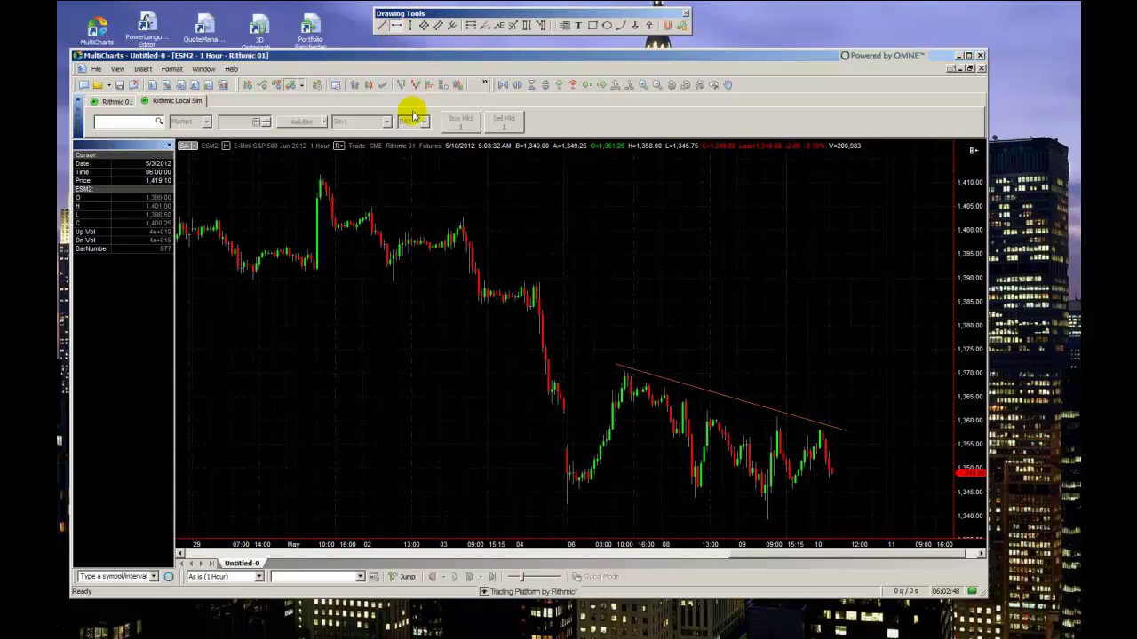
pyautogui.click(338, 172)
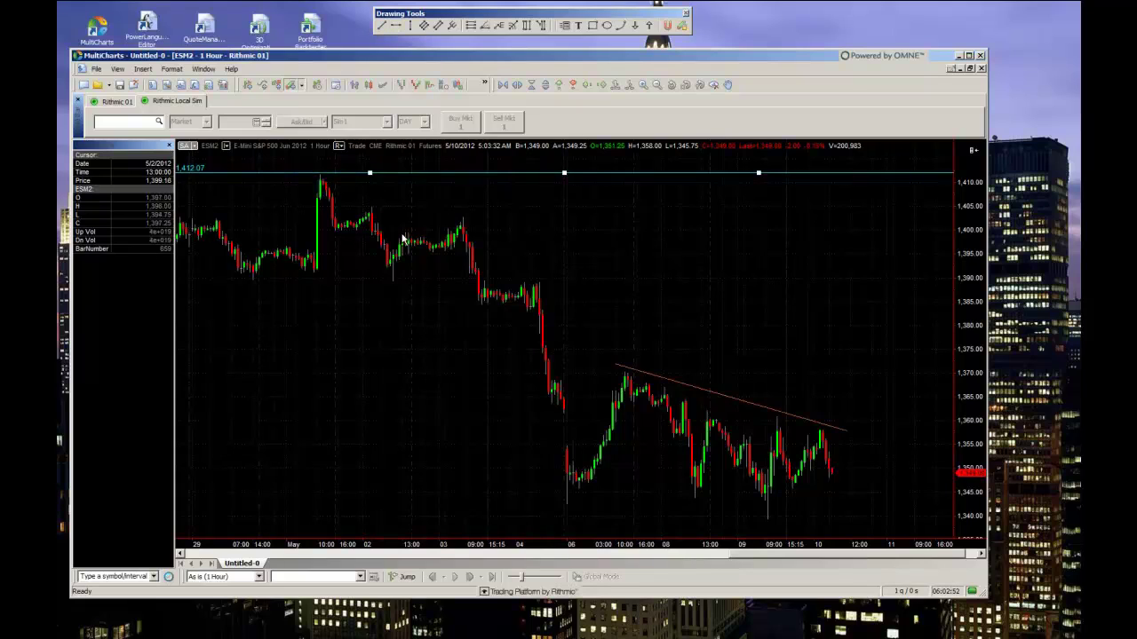
# - Draw a Fibonacci retracement from the 1,403.63 high down to the 1,341.23 low
pyautogui.click(472, 27)
pyautogui.moveTo(465, 211); pyautogui.dragTo(565, 514)
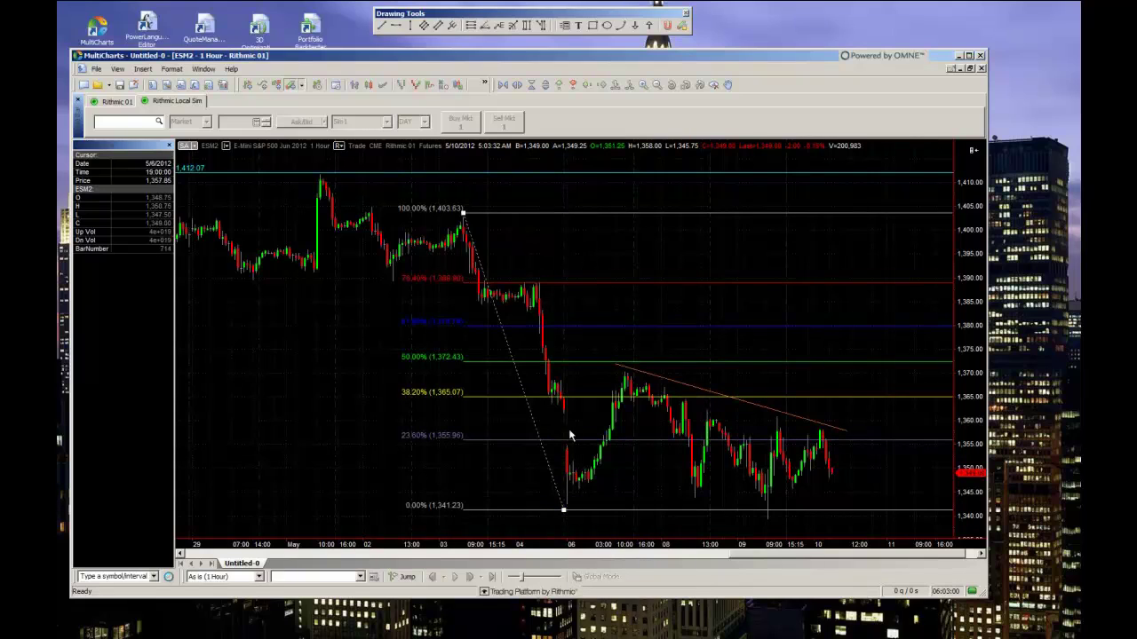
pyautogui.click(512, 486)
# - Add a yellow 'EMINI S&P' text label on the chart near the 1,400 level
pyautogui.click(577, 26)
pyautogui.click(587, 231)
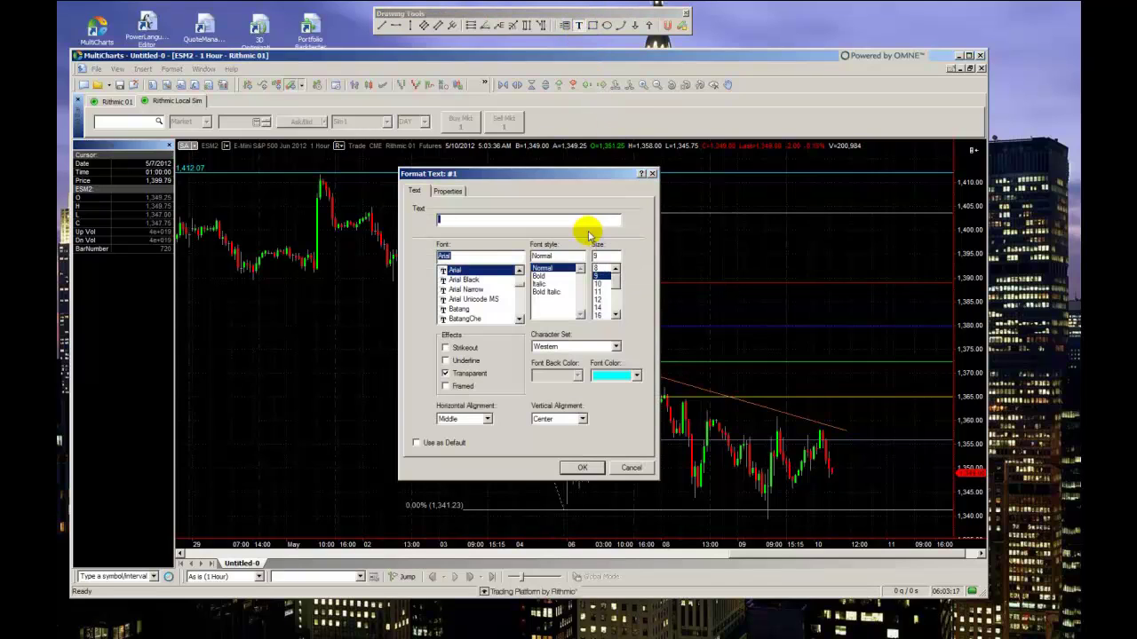
pyautogui.write('EMINI S&')
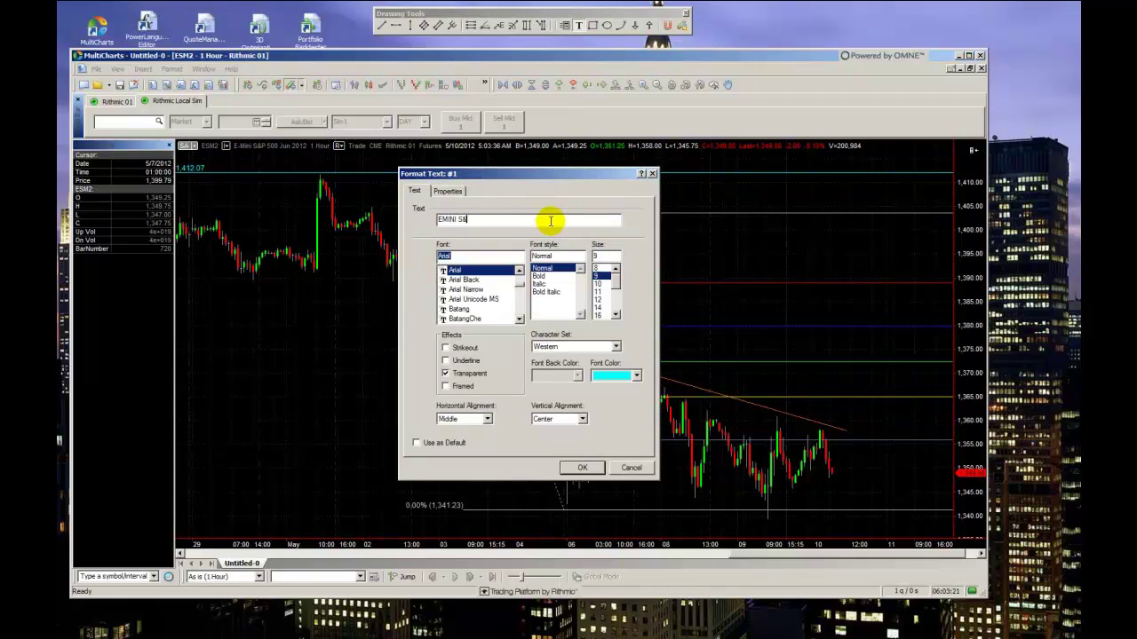
pyautogui.write('P')
pyautogui.click(632, 376)
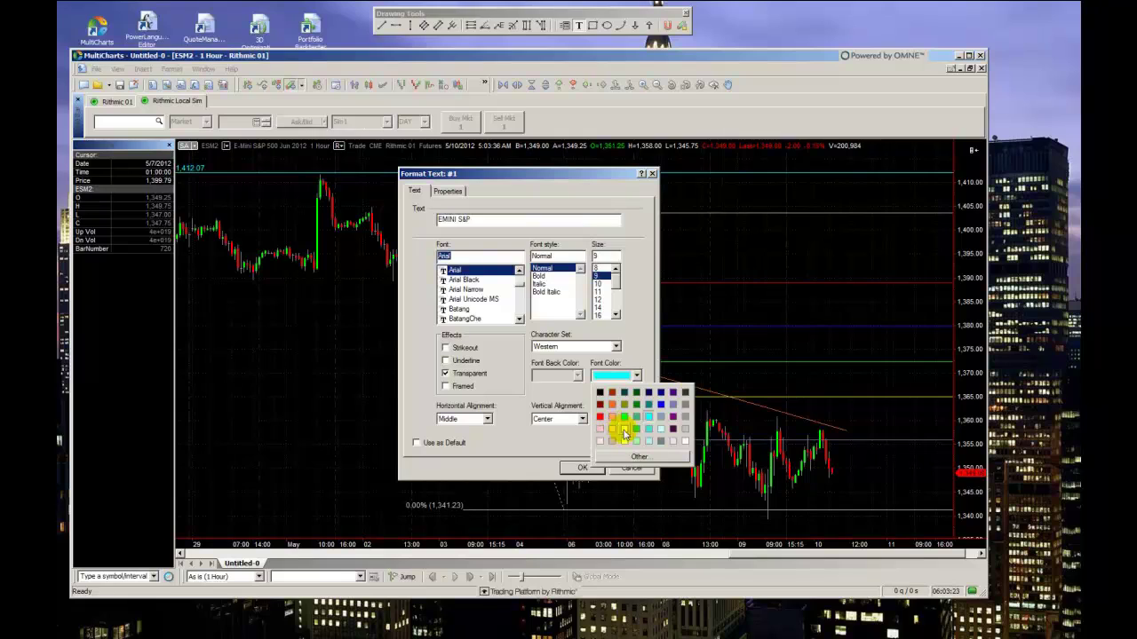
pyautogui.click(619, 426)
pyautogui.click(583, 468)
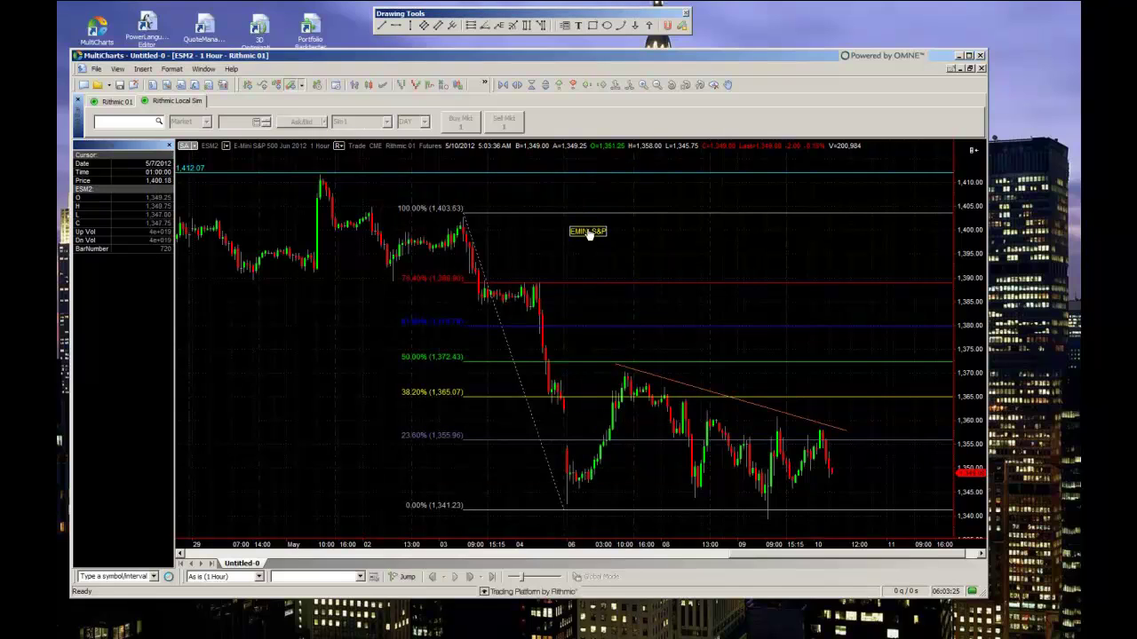
# - Shift the EMINI S&P label left beside the price drop and lower the top horizontal line to 1,405.42
pyautogui.moveTo(588, 234); pyautogui.dragTo(303, 305)
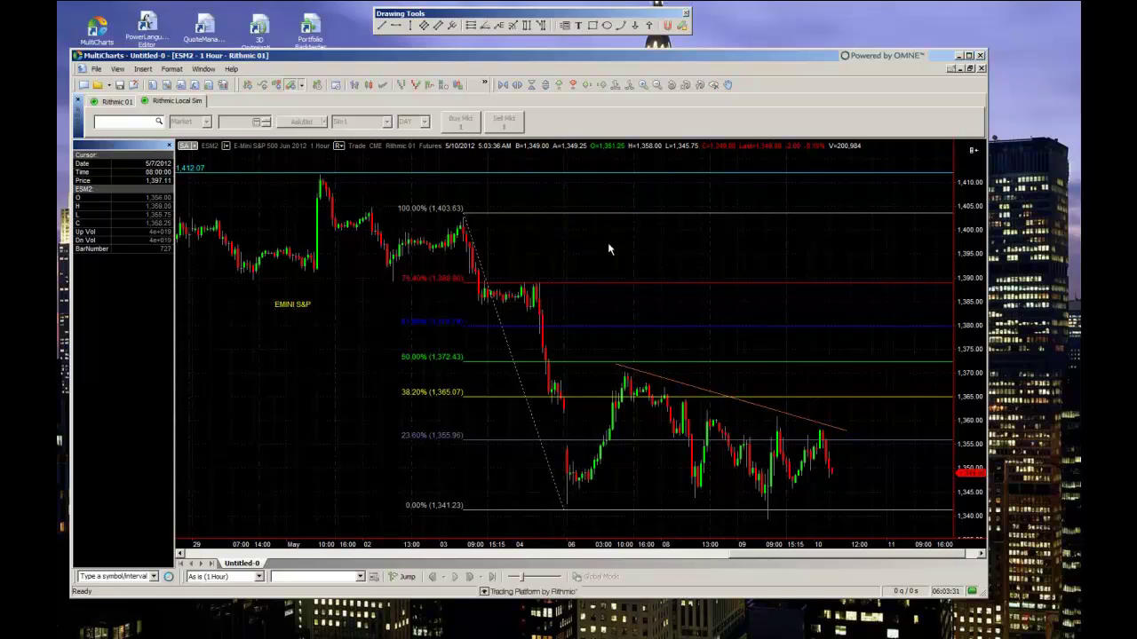
pyautogui.click(437, 173)
pyautogui.moveTo(438, 174); pyautogui.dragTo(444, 205)
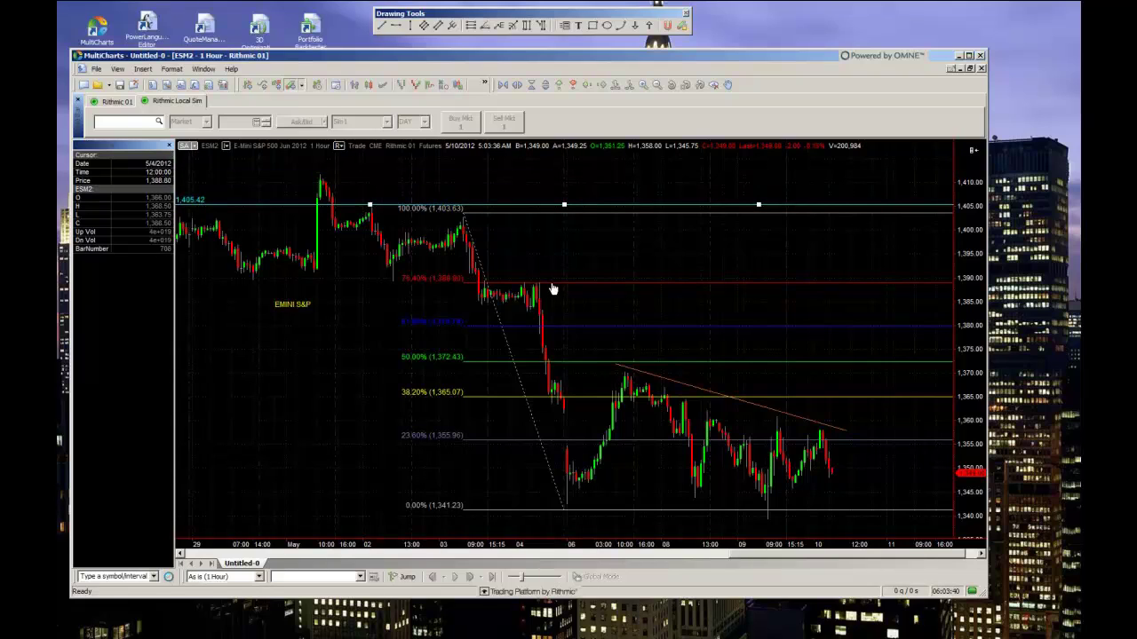
pyautogui.moveTo(300, 309); pyautogui.dragTo(375, 306)
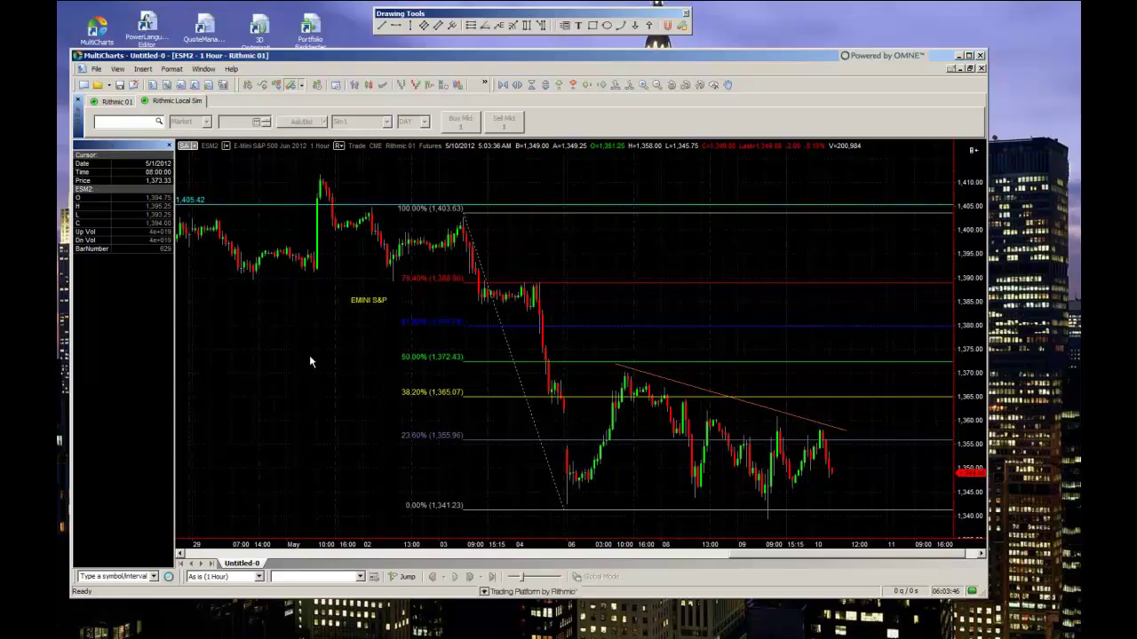
pyautogui.rightClick(311, 360)
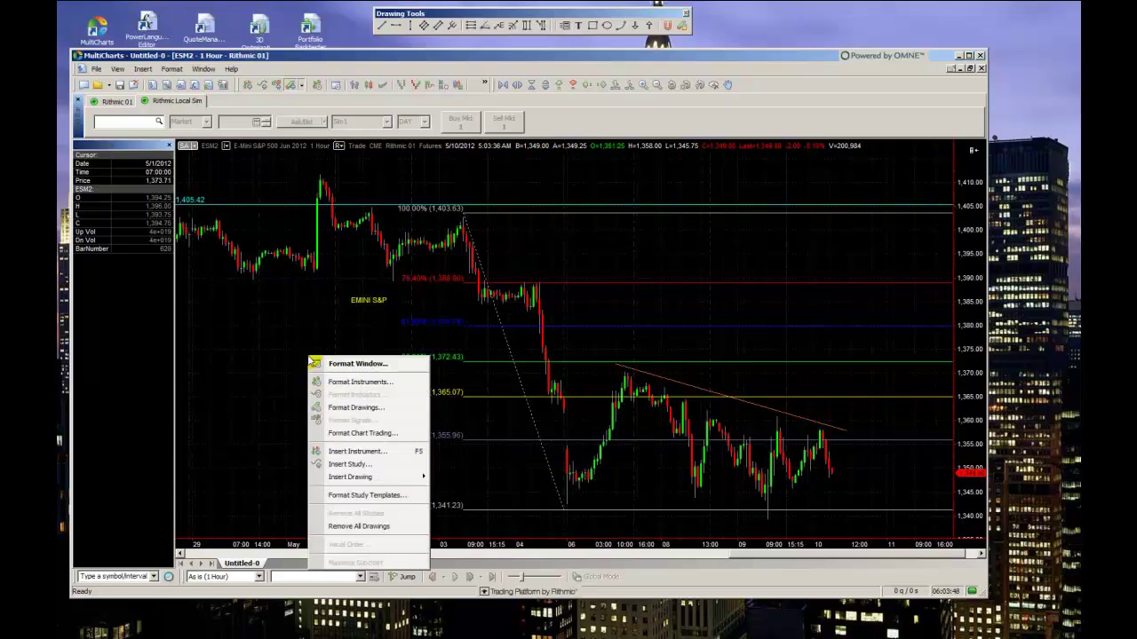
pyautogui.click(346, 407)
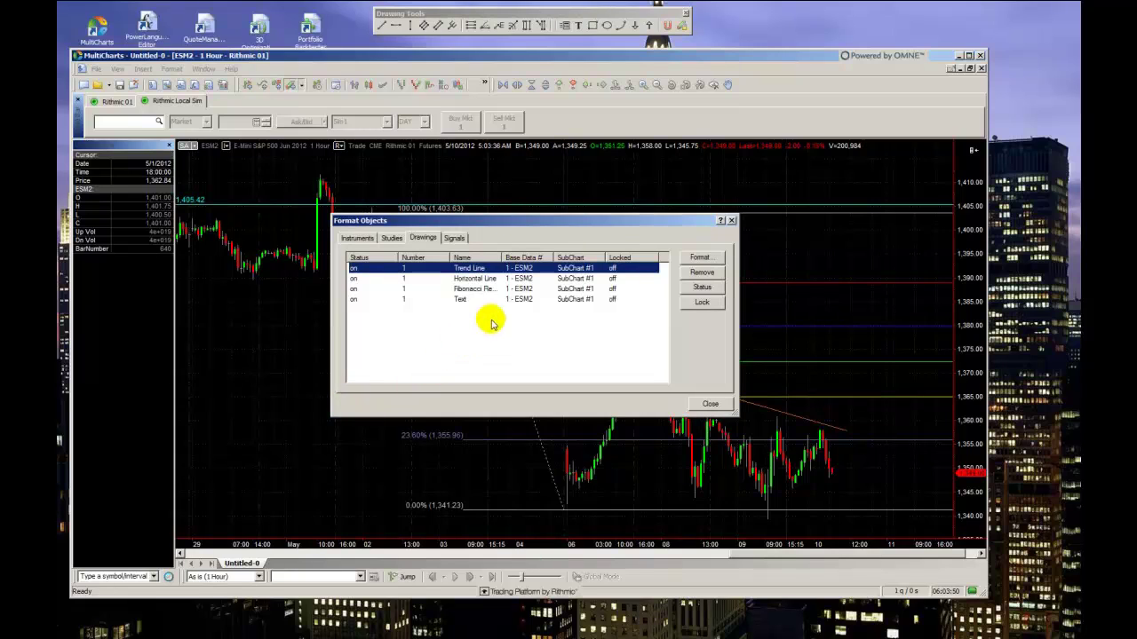
pyautogui.click(534, 279)
pyautogui.click(536, 290)
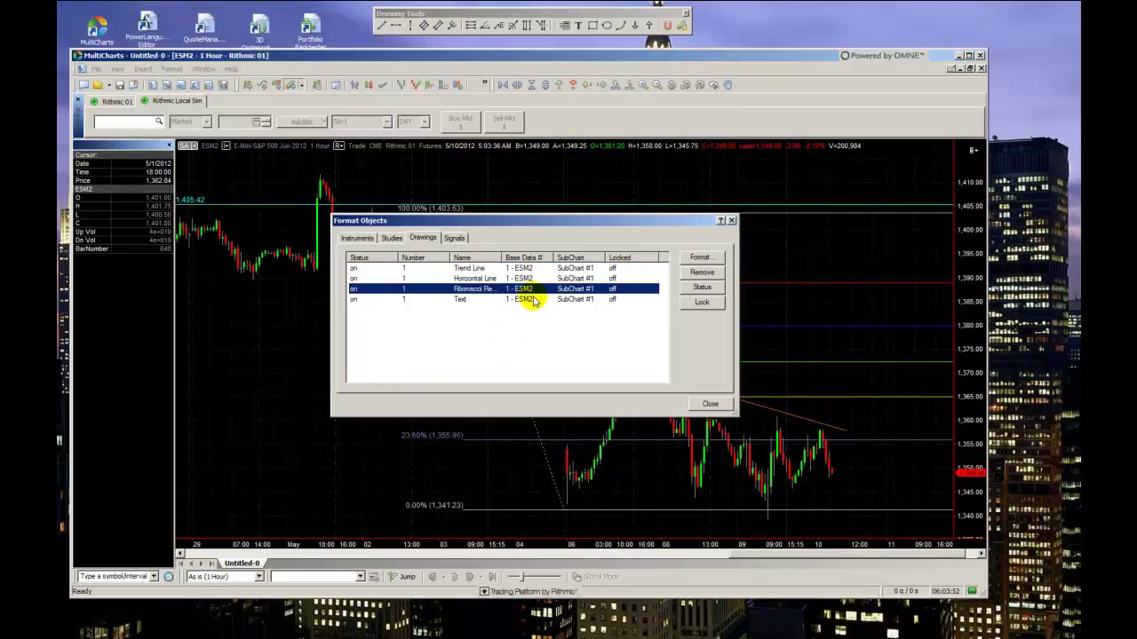
pyautogui.click(531, 299)
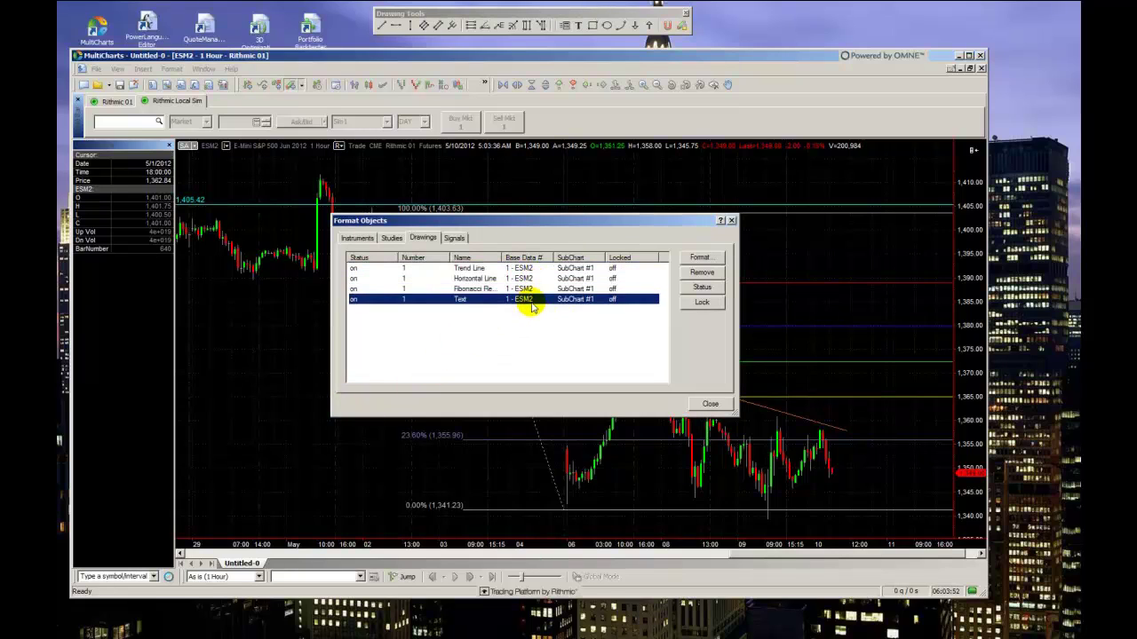
pyautogui.click(710, 405)
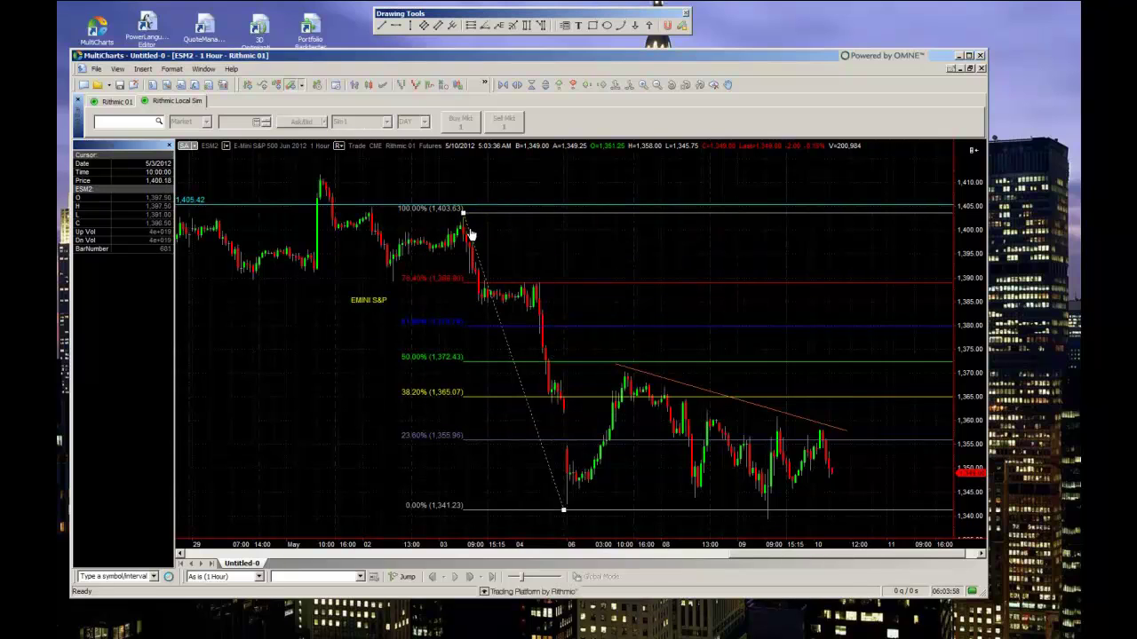
# - Delete the selected Fibonacci retracement and the 1,405.42 horizontal line
pyautogui.press('Delete')
pyautogui.click(483, 204)
pyautogui.press('Delete')
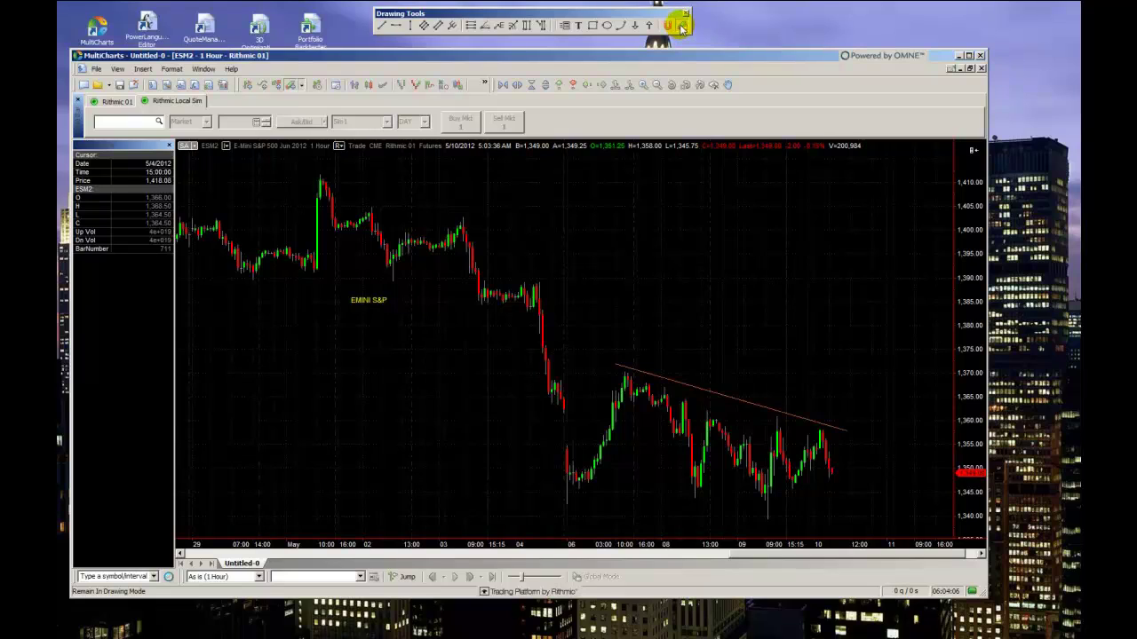
# - Add horizontal lines at 1,412.33, 1,402.74, 1,389.05, 1,370.39 and 1,342.38
pyautogui.click(401, 27)
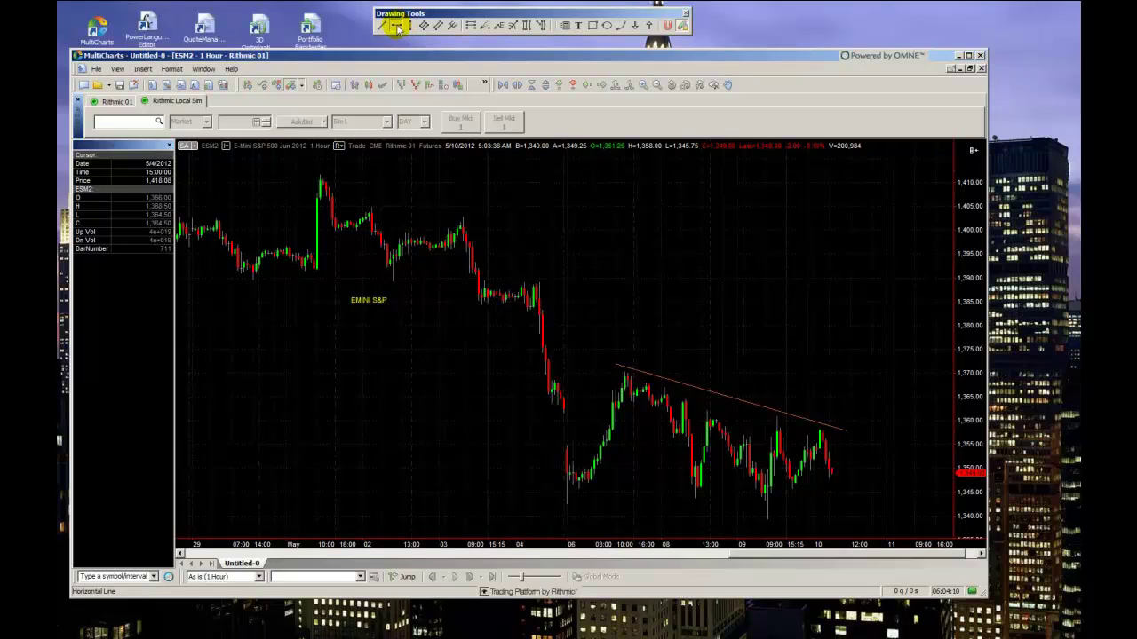
pyautogui.click(336, 172)
pyautogui.click(468, 216)
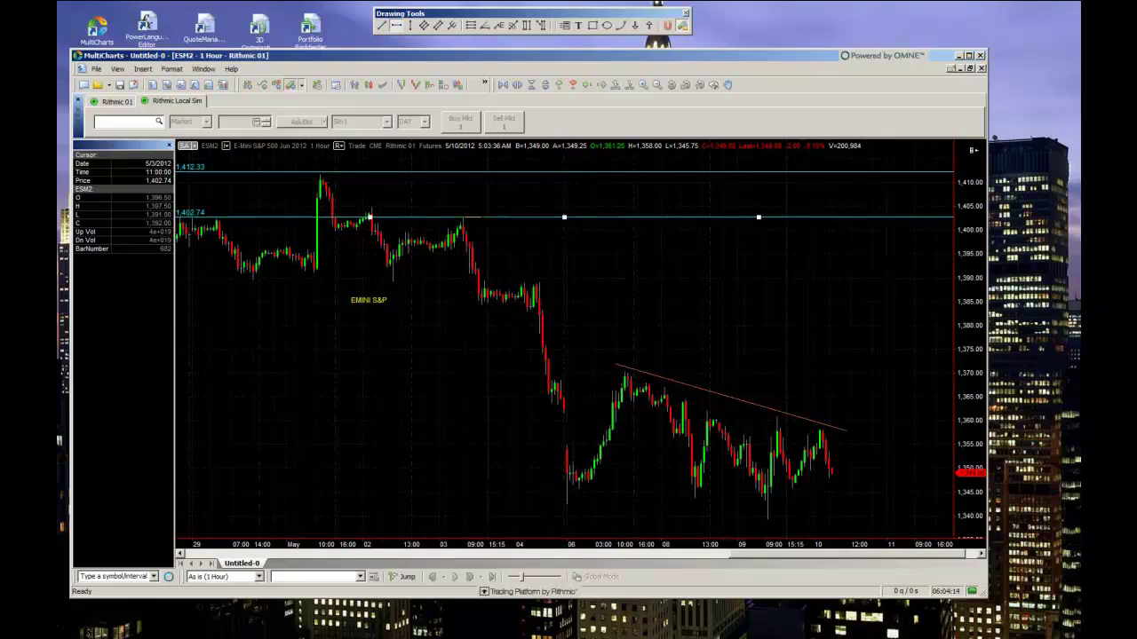
pyautogui.click(555, 283)
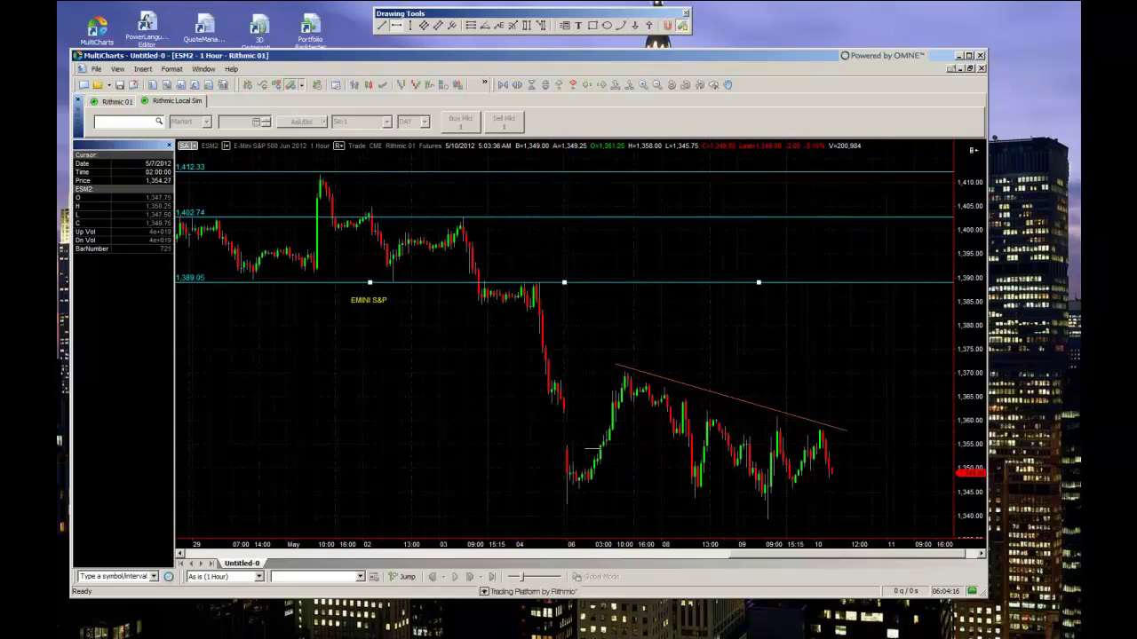
pyautogui.click(641, 371)
pyautogui.click(636, 505)
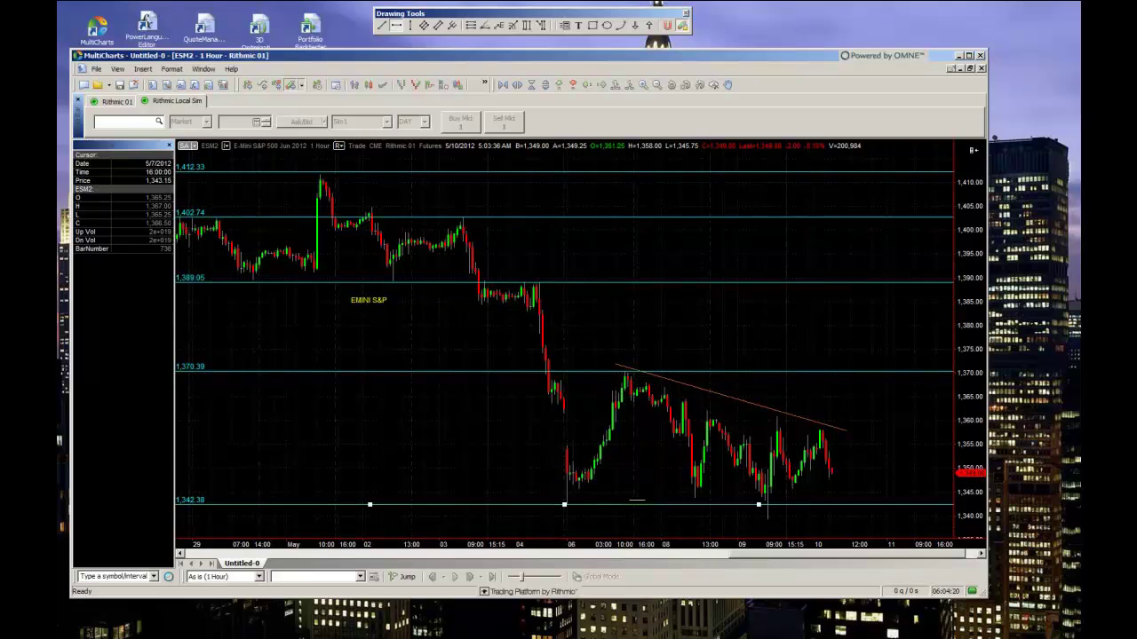
# - Draw two descending trend lines, one from the 1,412 high and one below it
pyautogui.click(382, 25)
pyautogui.moveTo(326, 174); pyautogui.dragTo(569, 242)
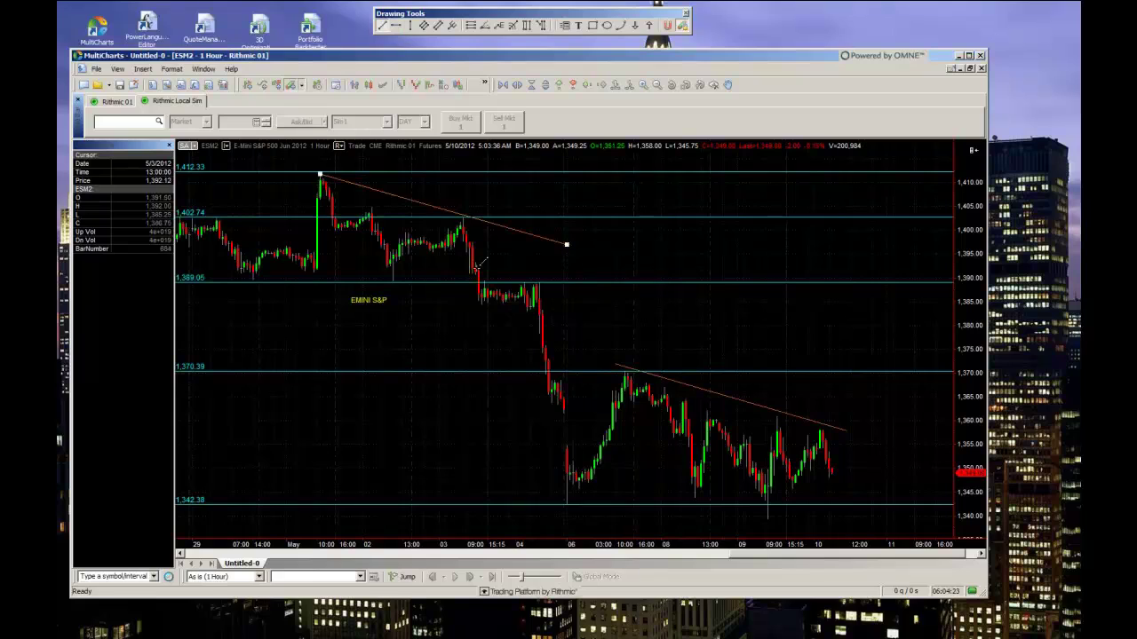
pyautogui.moveTo(305, 280); pyautogui.dragTo(600, 324)
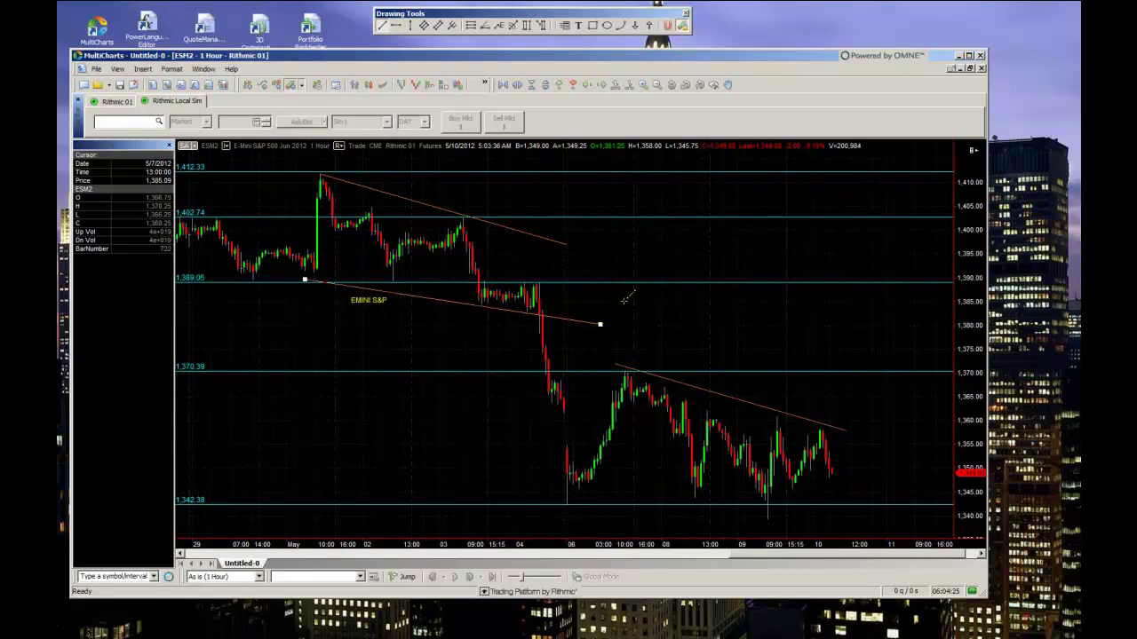